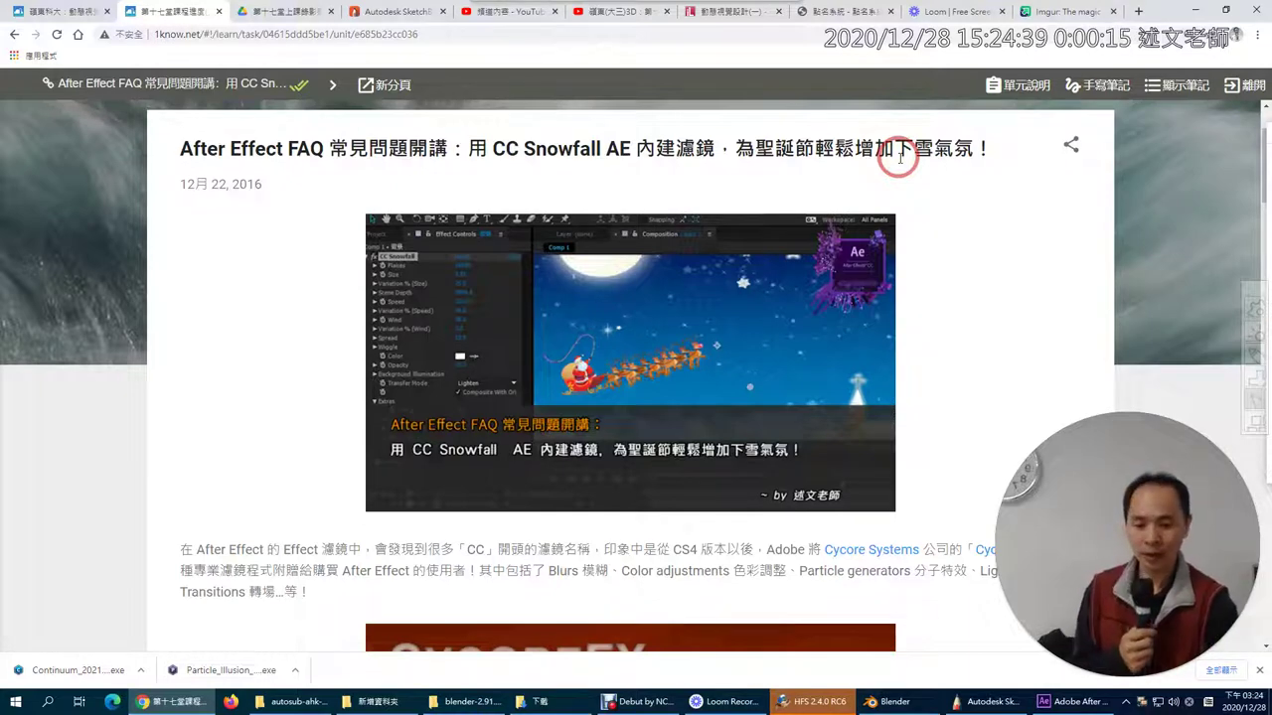
# Step: Switch to After Effects, dismiss the welcome screen and create a new composition with the default settings
pyautogui.scroll(-3, 288, 497)
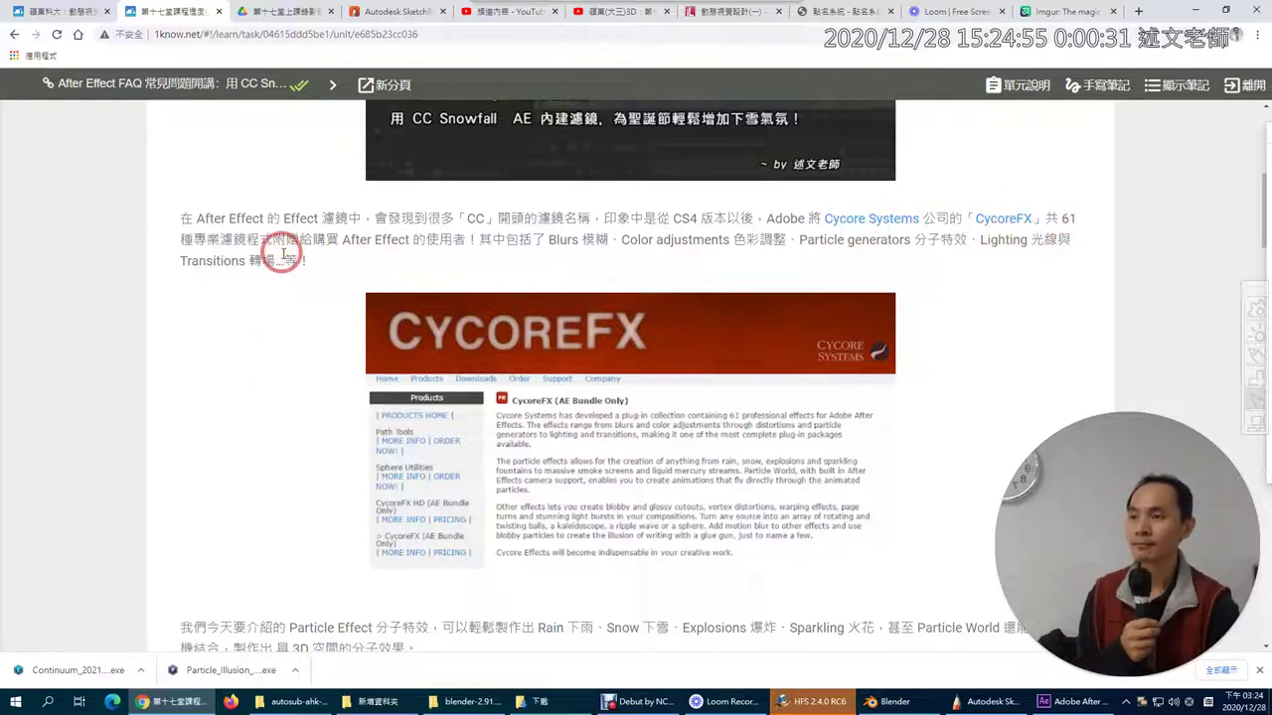
pyautogui.click(1071, 701)
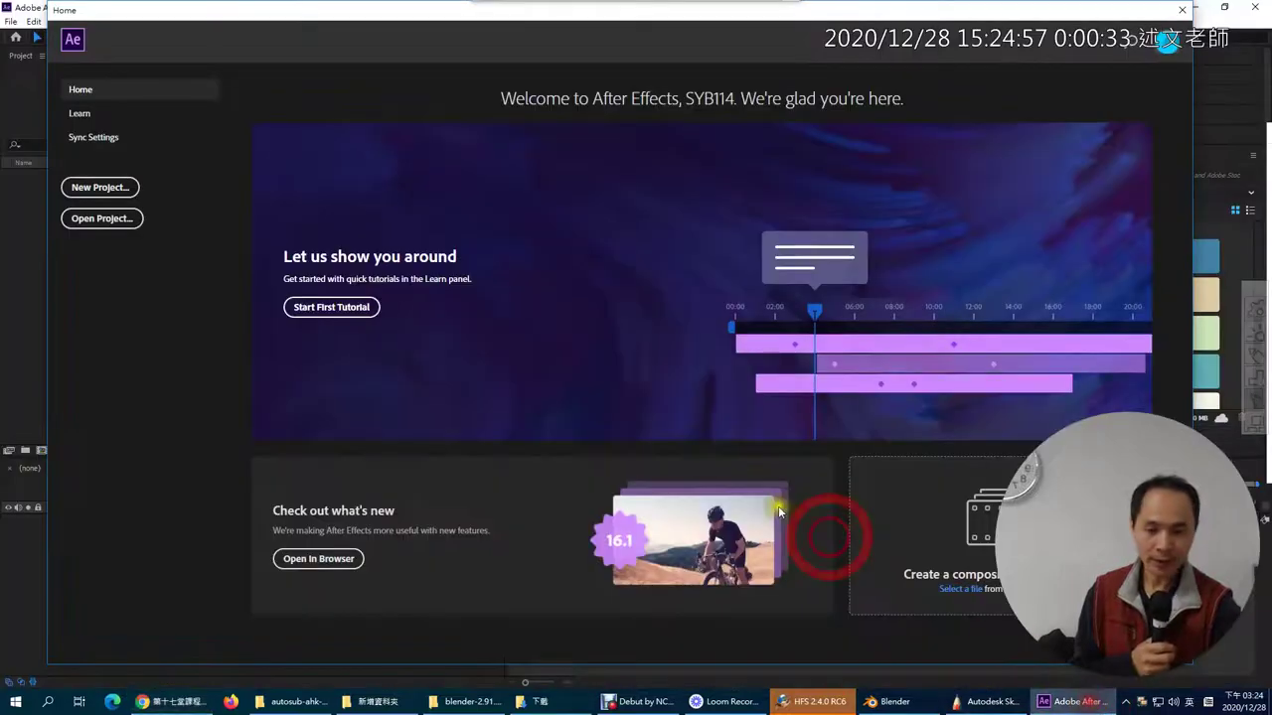
pyautogui.click(1182, 12)
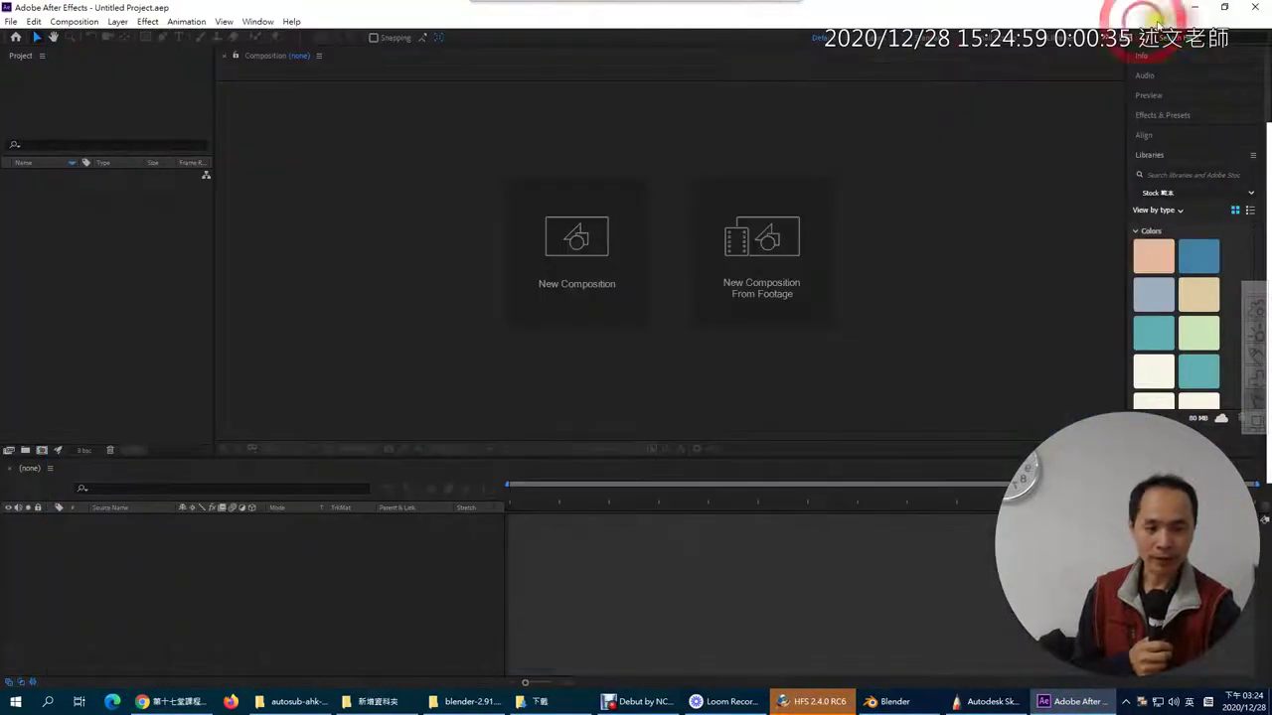
pyautogui.click(72, 22)
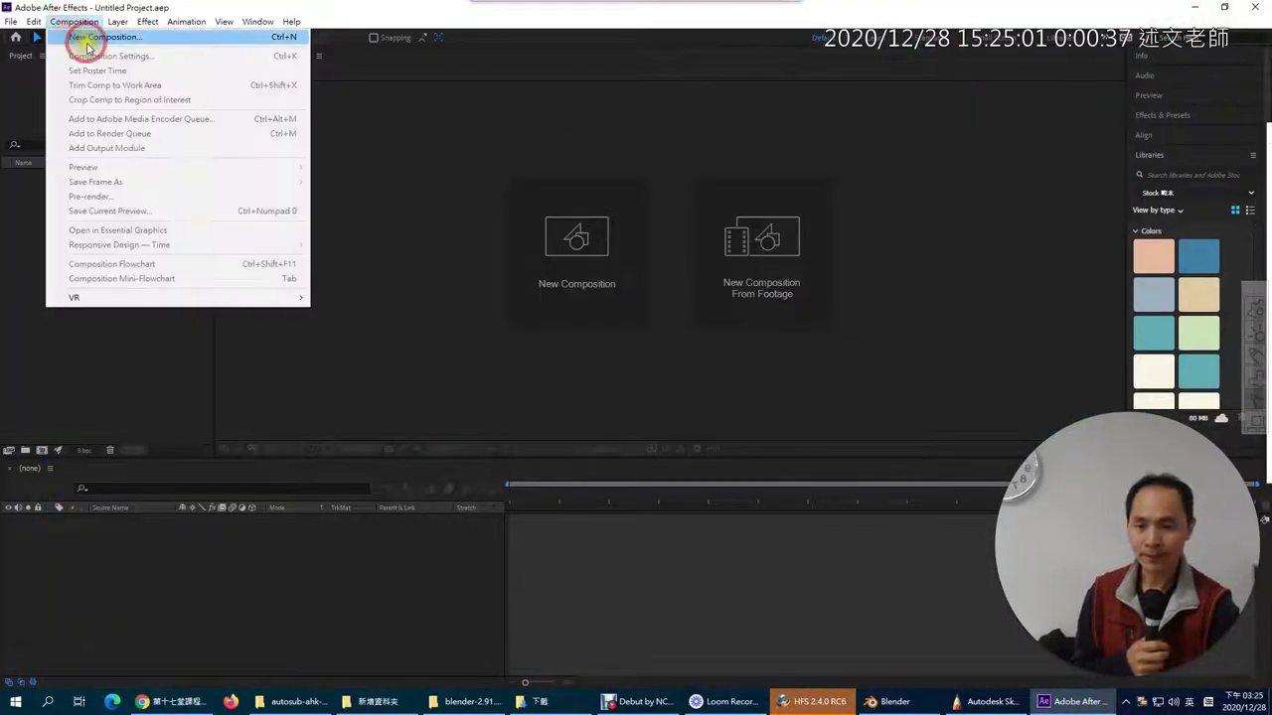
pyautogui.click(100, 37)
pyautogui.press('Return')
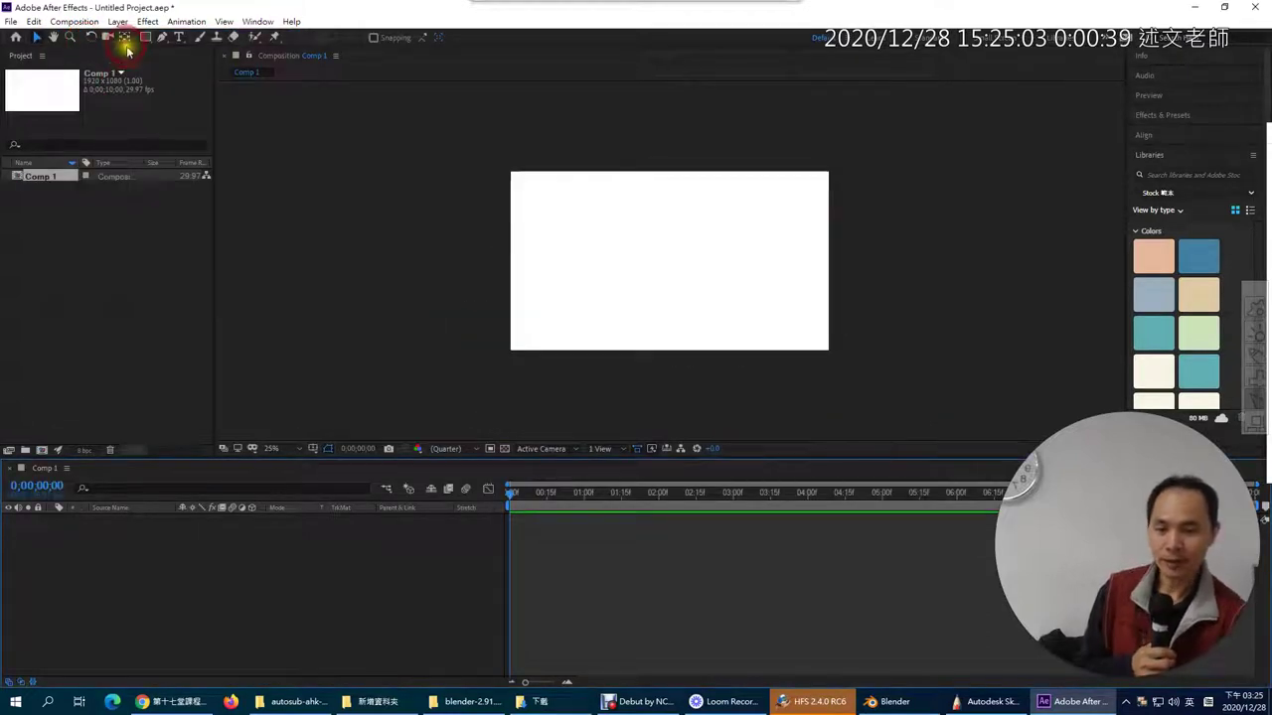
# Step: Add a new solid layer with the default settings to the composition
pyautogui.click(118, 22)
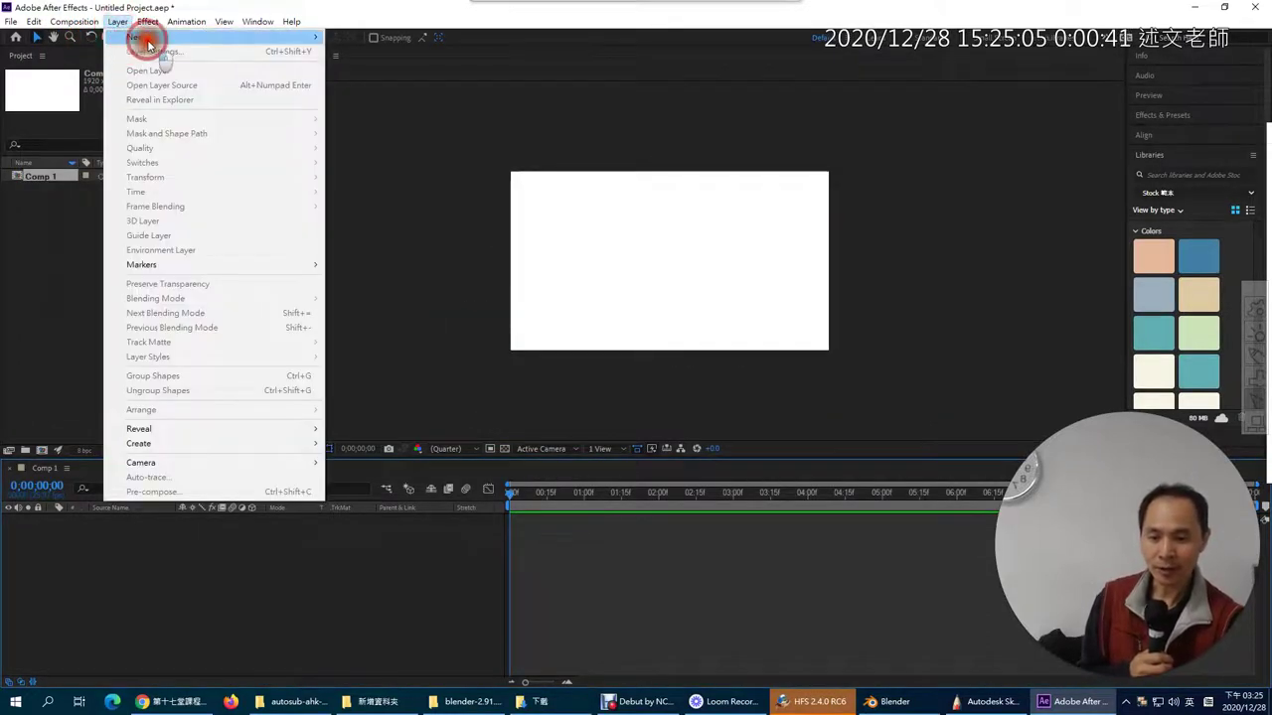
pyautogui.moveTo(196, 40)
pyautogui.click(358, 51)
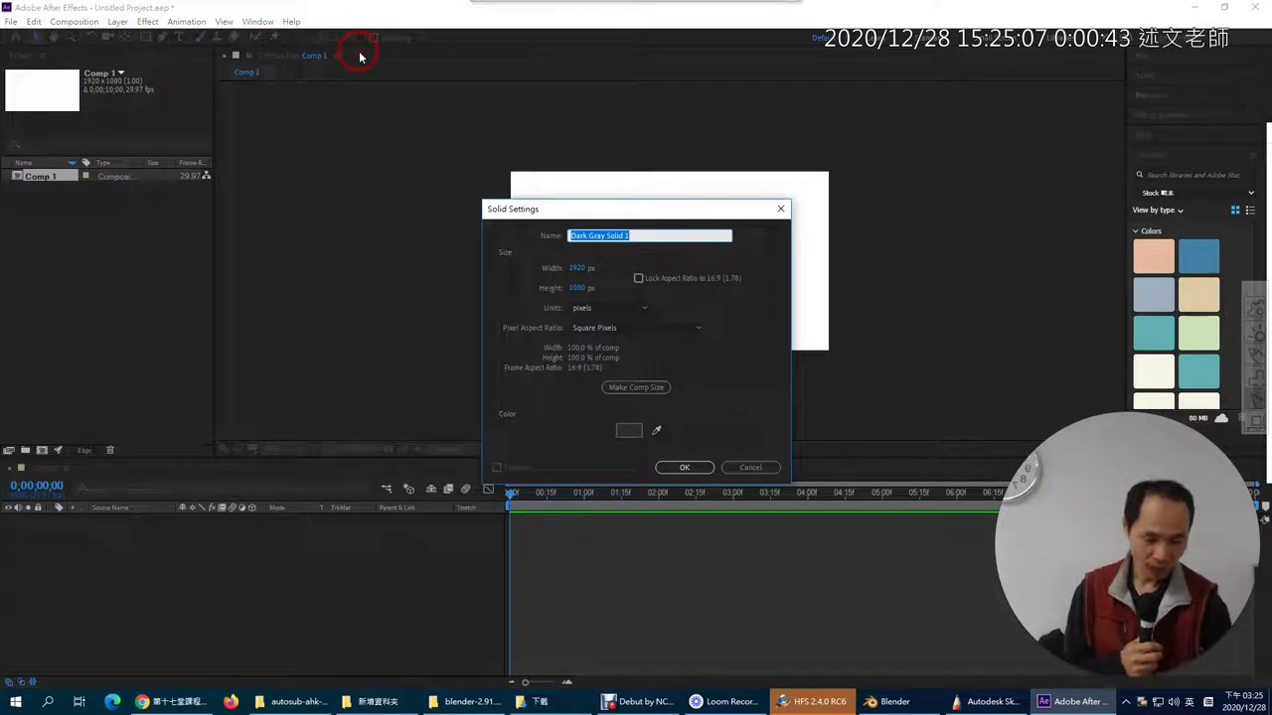
pyautogui.press('Return')
# Step: Look through the Simulation effects available for the solid layer
pyautogui.click(149, 24)
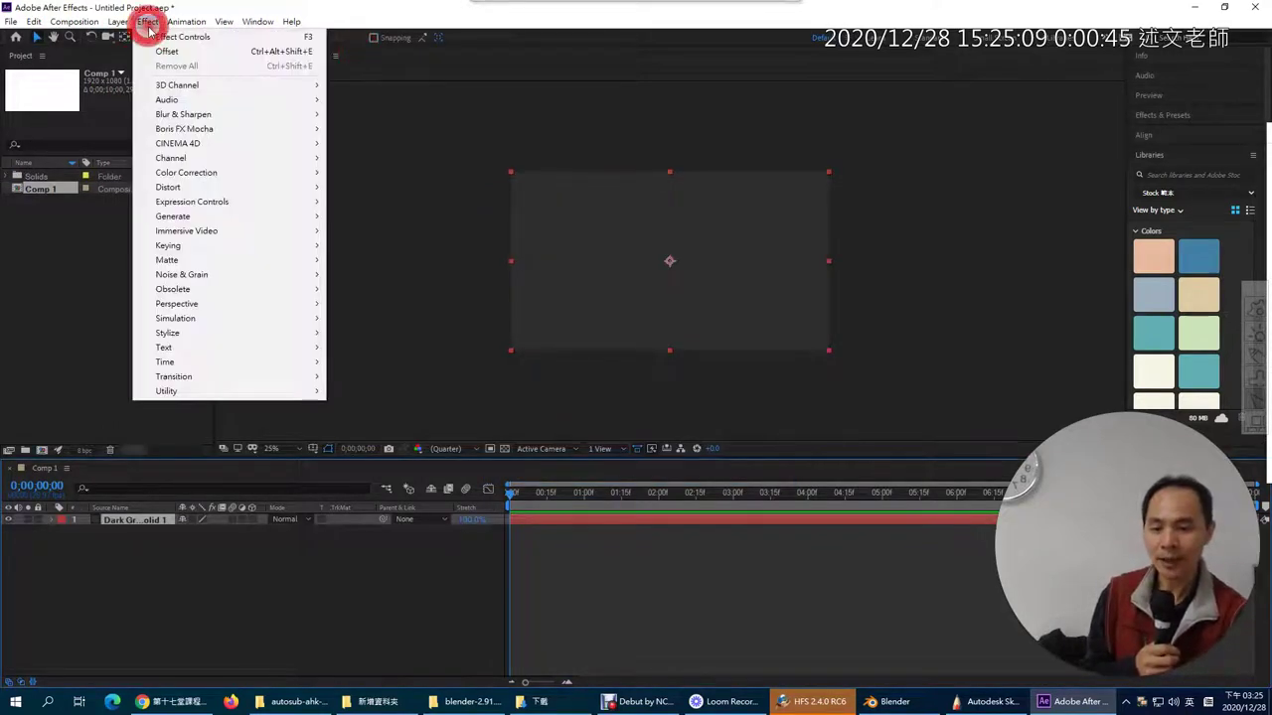
pyautogui.click(203, 248)
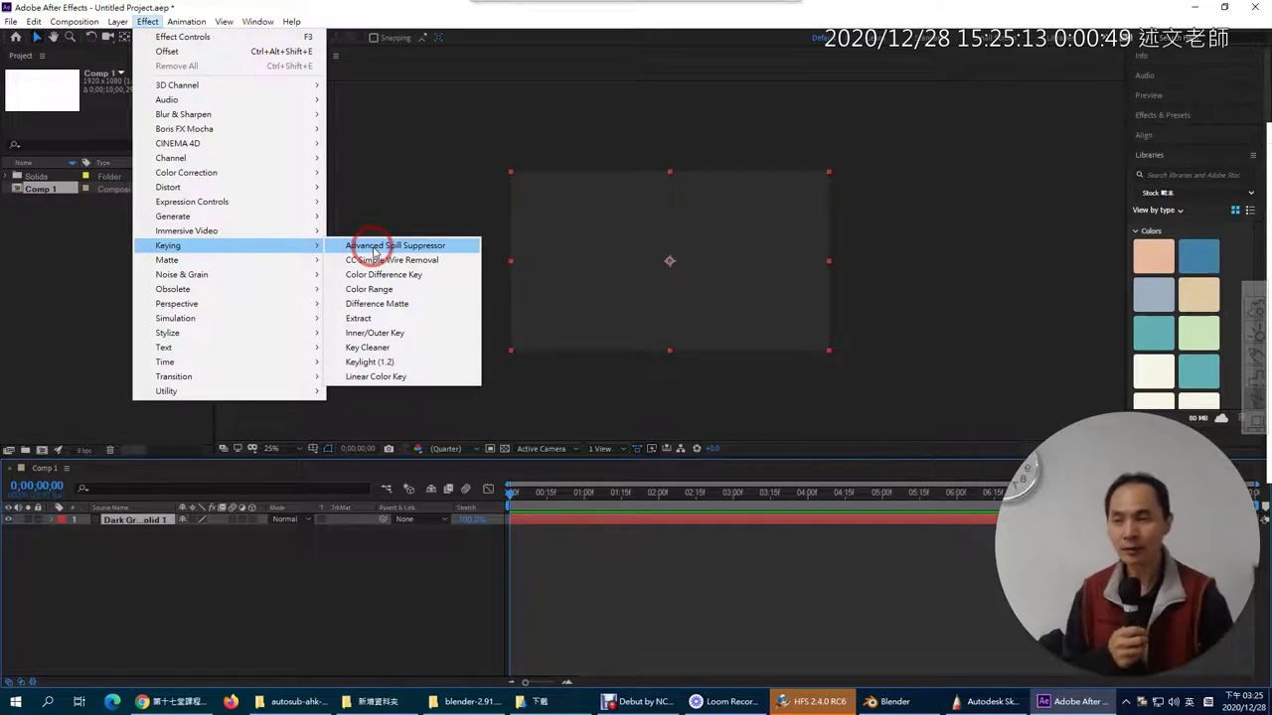
pyautogui.click(291, 320)
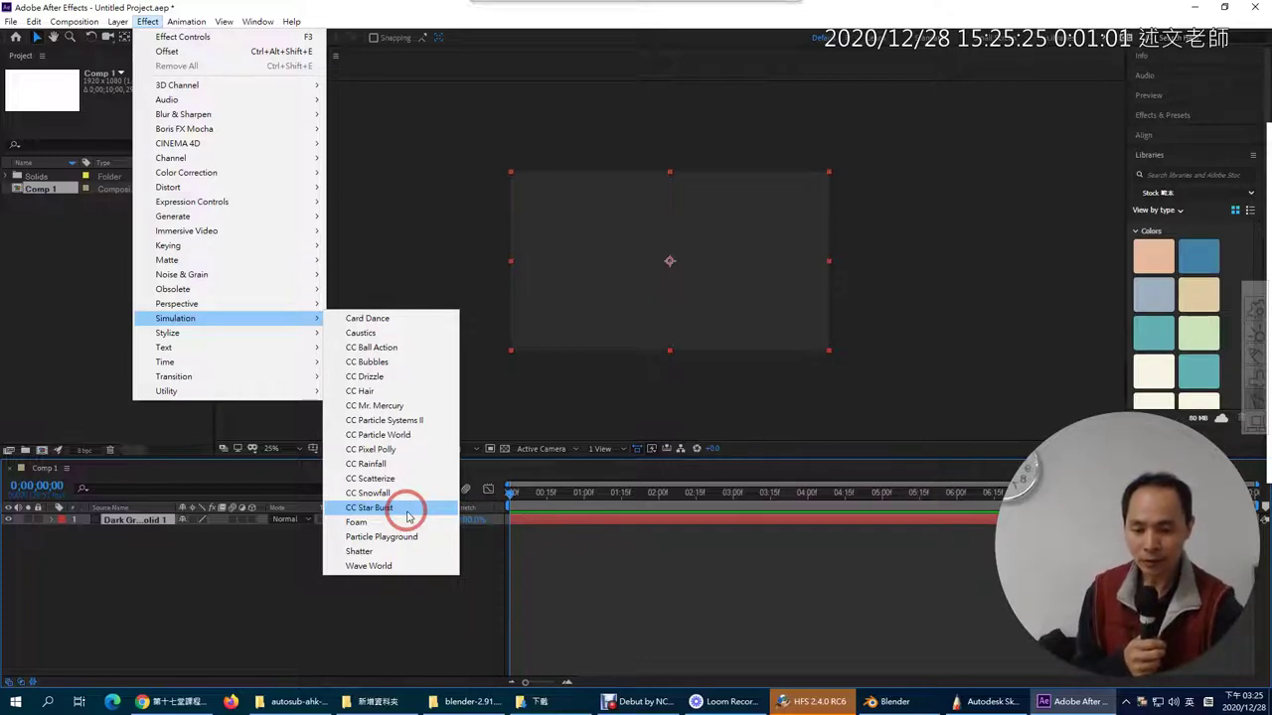
# Step: Switch to Chrome and read the article's section on CC Snowfall down to the sample project's download link
pyautogui.click(174, 701)
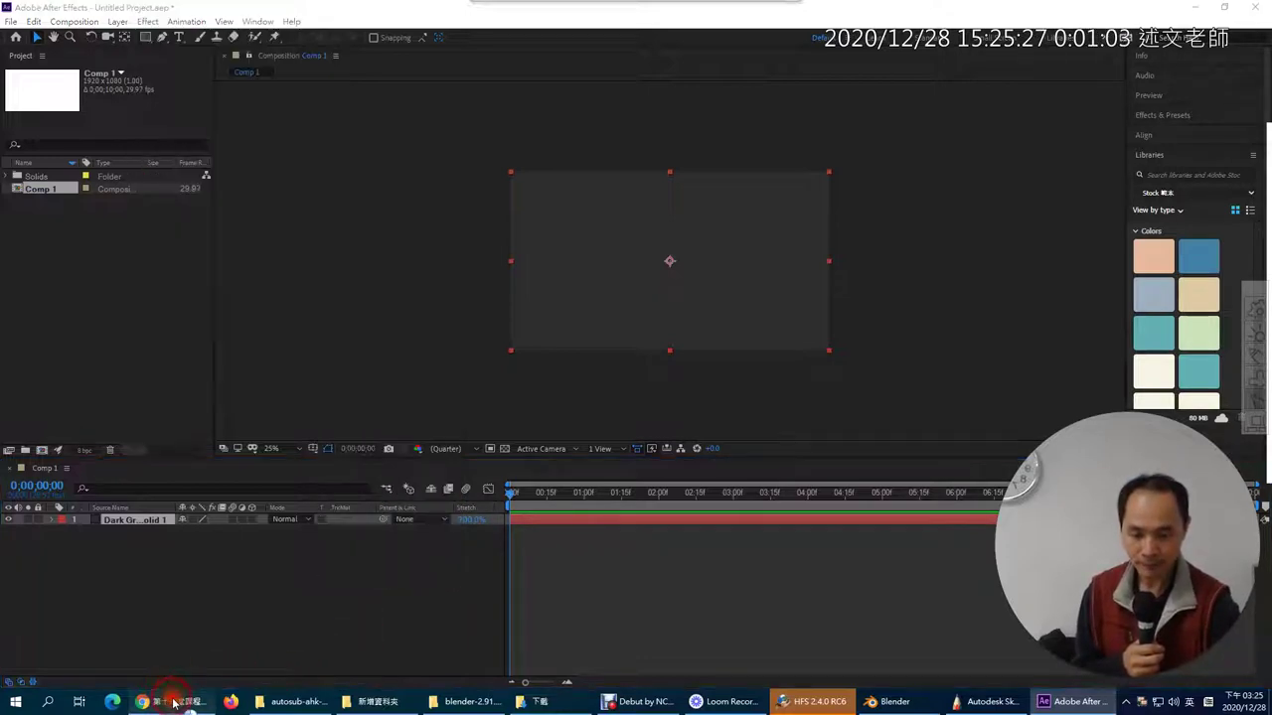
pyautogui.scroll(-5, 230, 487)
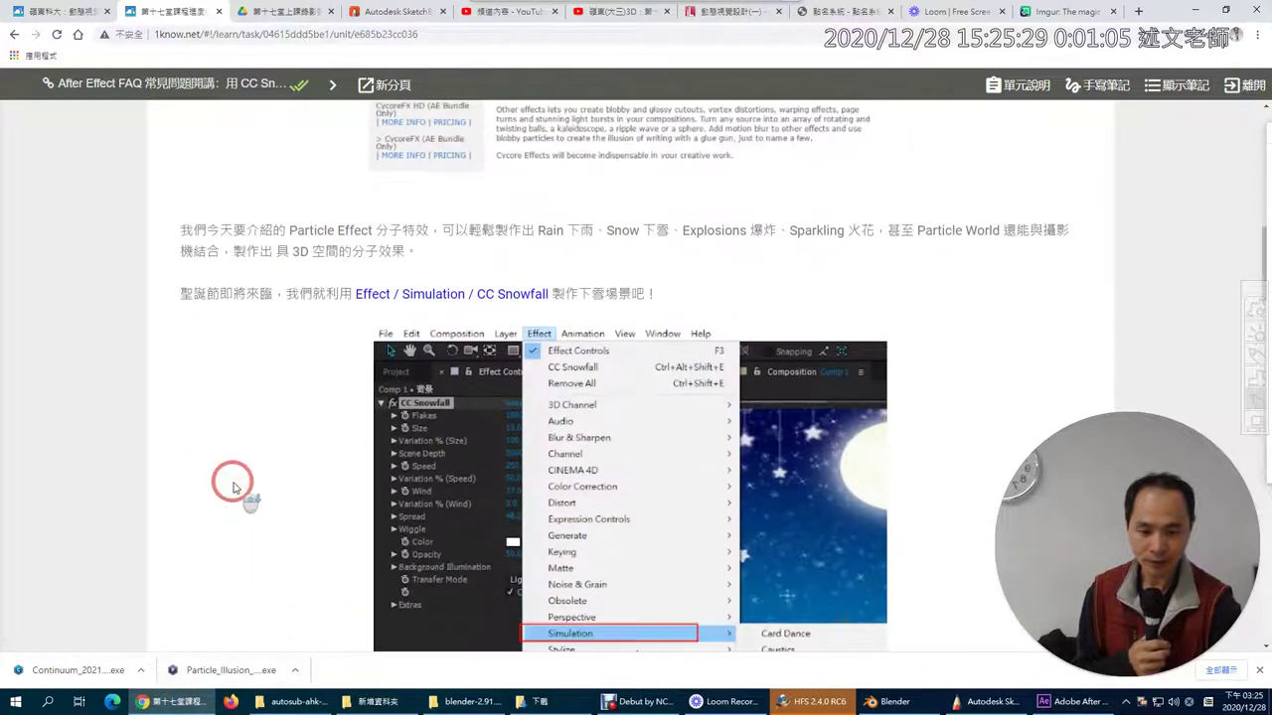
pyautogui.scroll(-1, 234, 486)
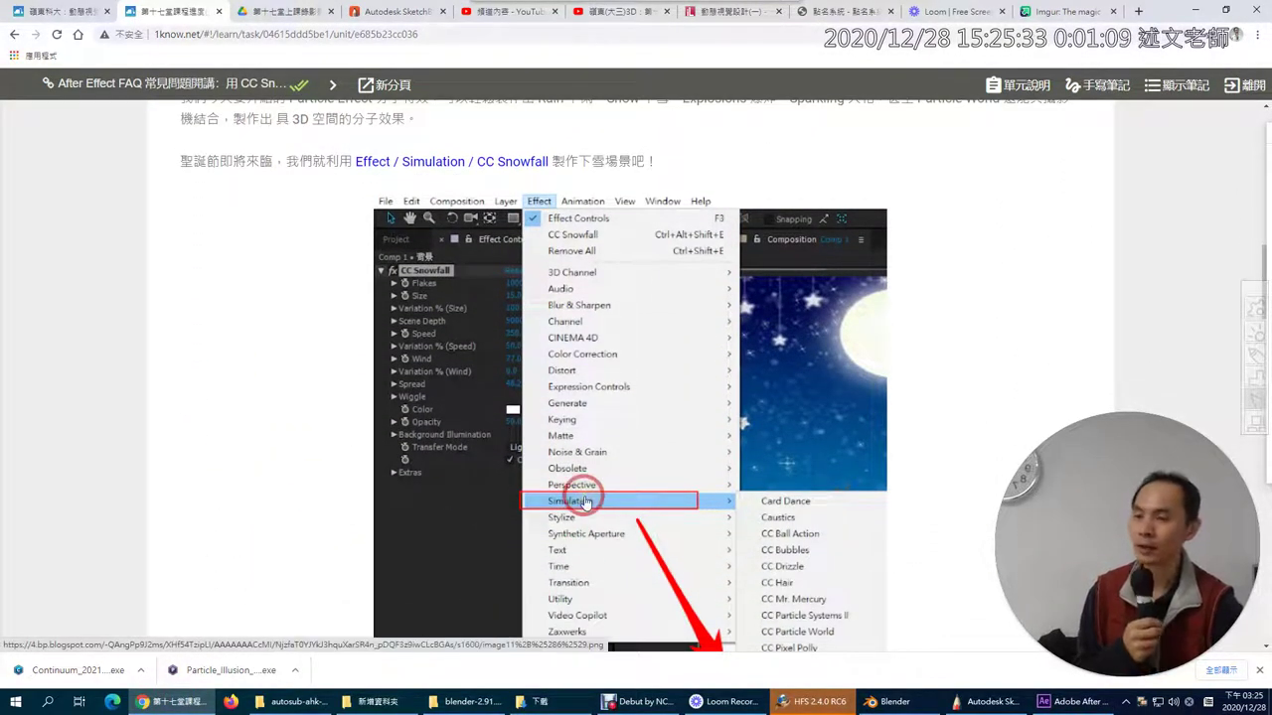
pyautogui.scroll(-2, 586, 501)
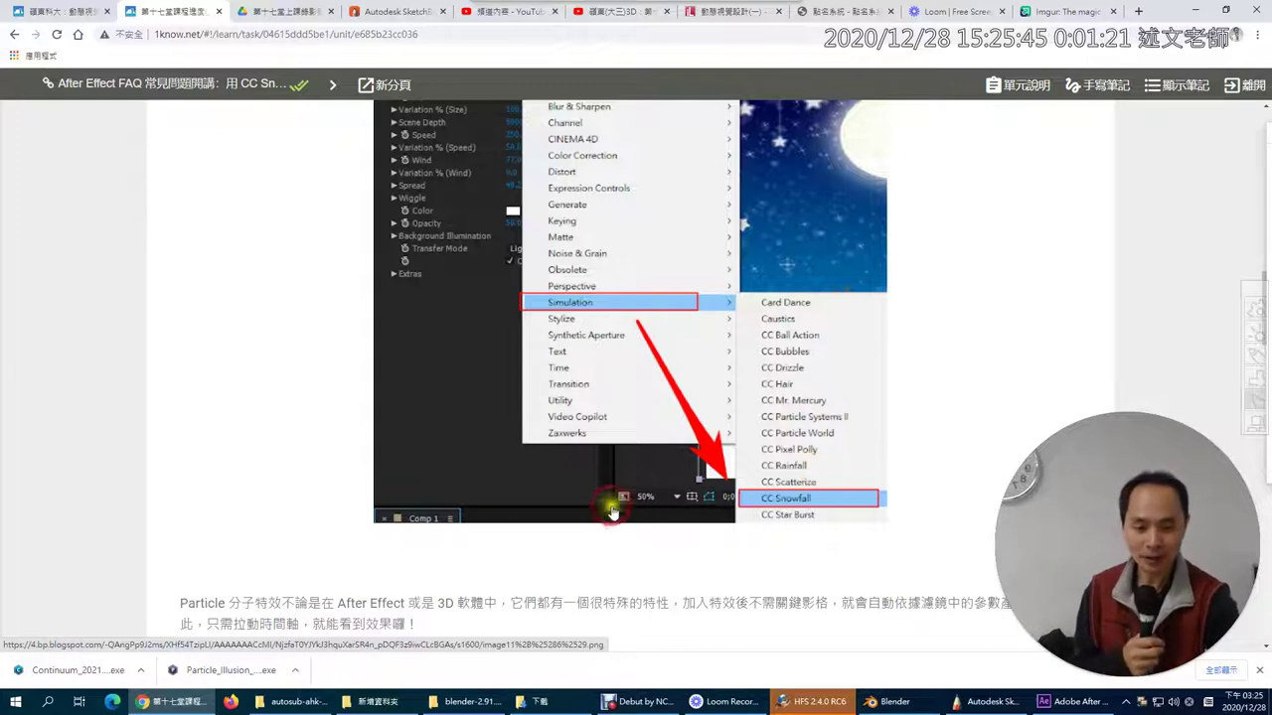
pyautogui.scroll(-3, 440, 534)
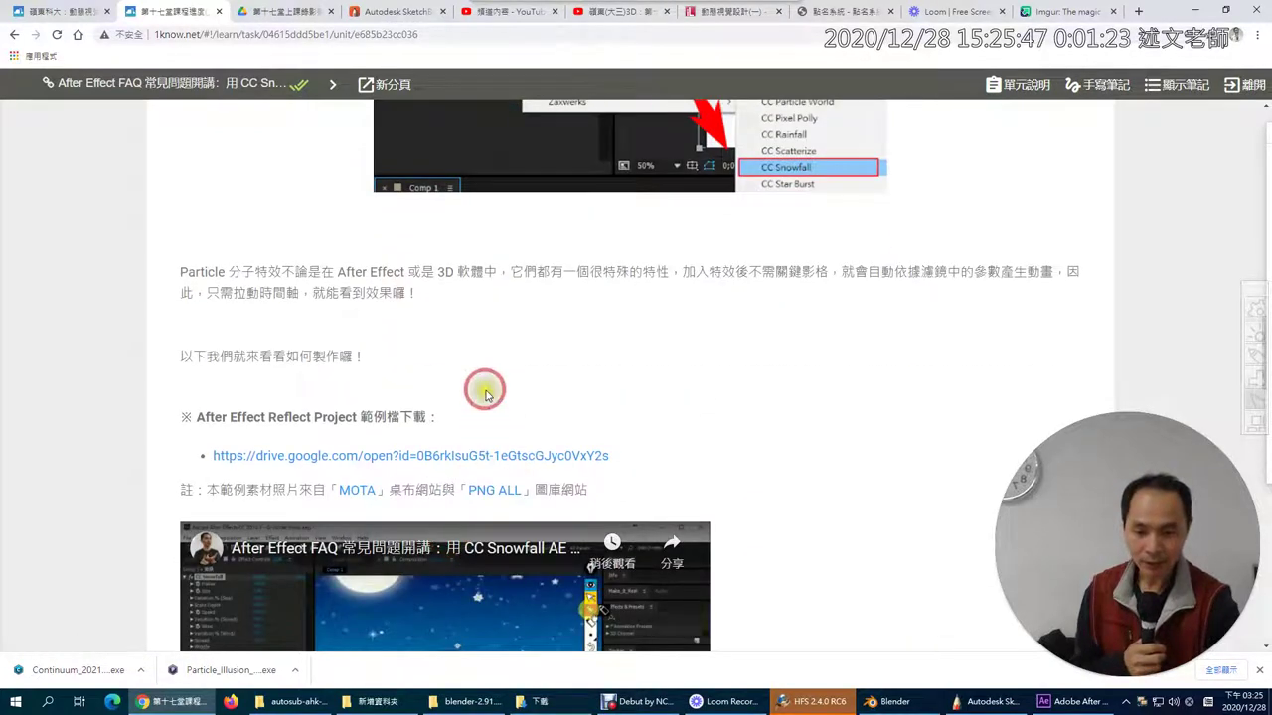
pyautogui.scroll(-2, 483, 389)
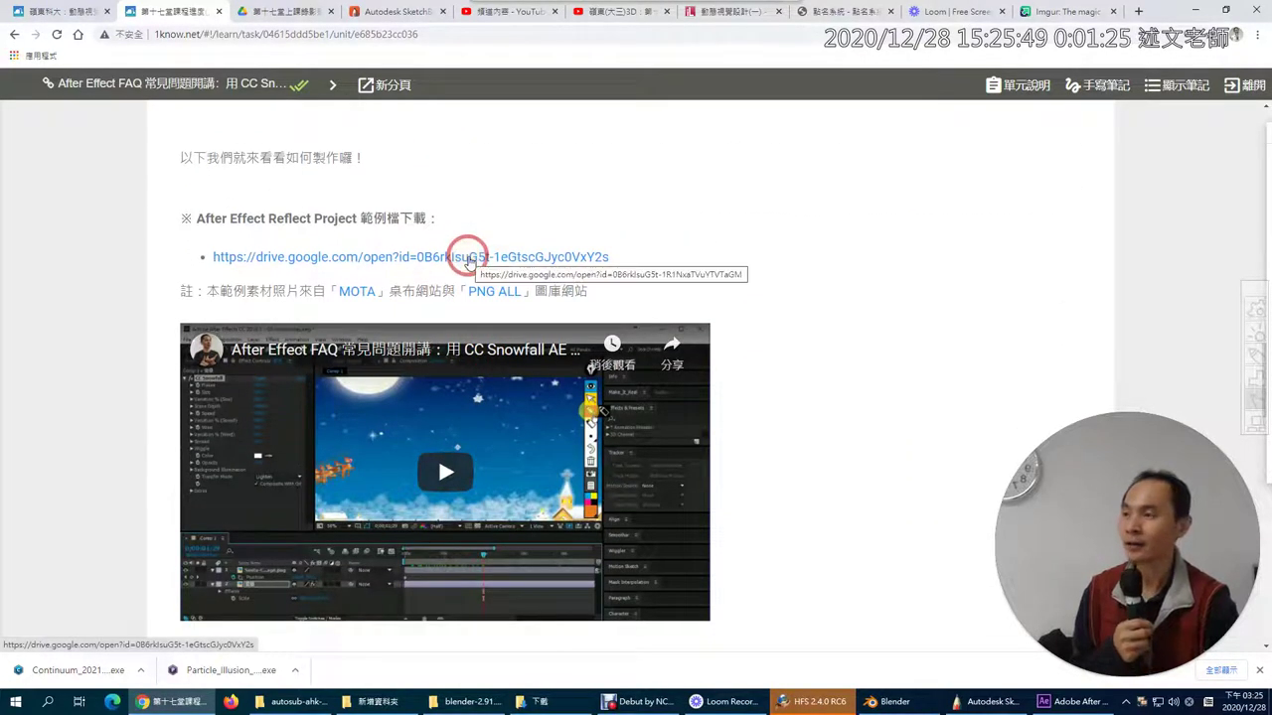
# Step: Request the download of xmas folder.7z from the article's Google Drive link, copy the download address and switch to Firefox
pyautogui.click(469, 261)
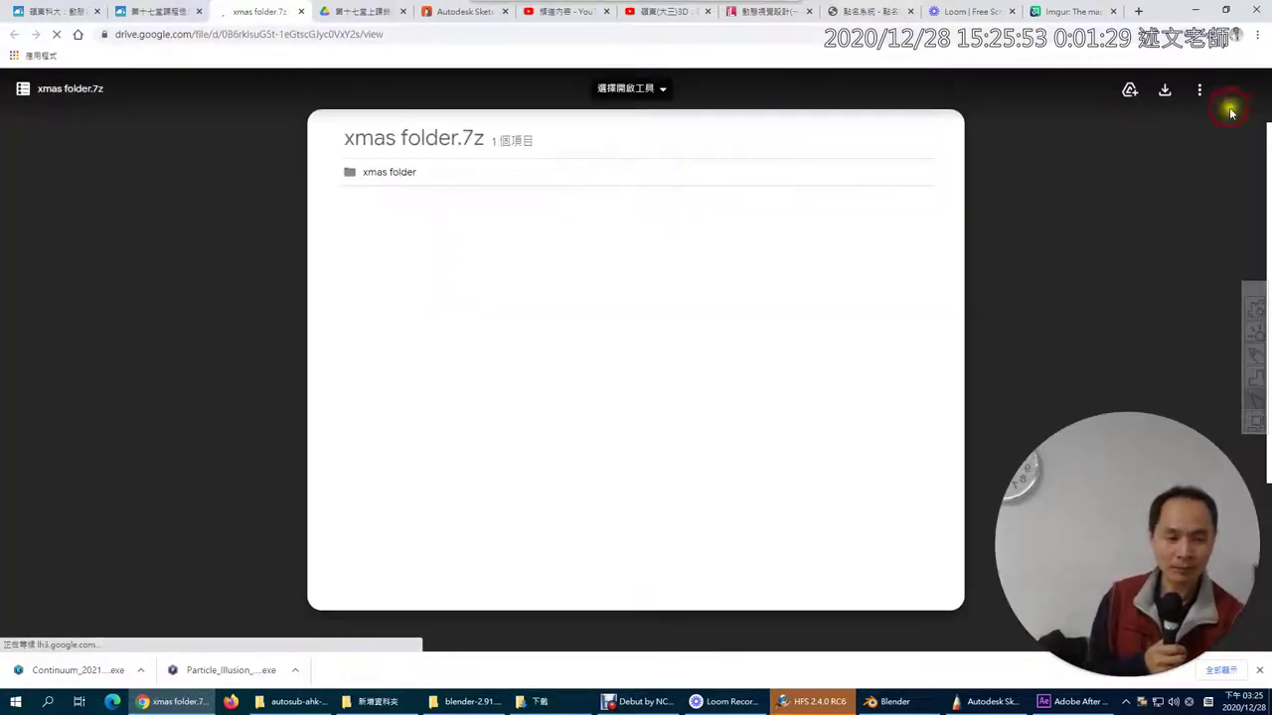
pyautogui.click(1163, 91)
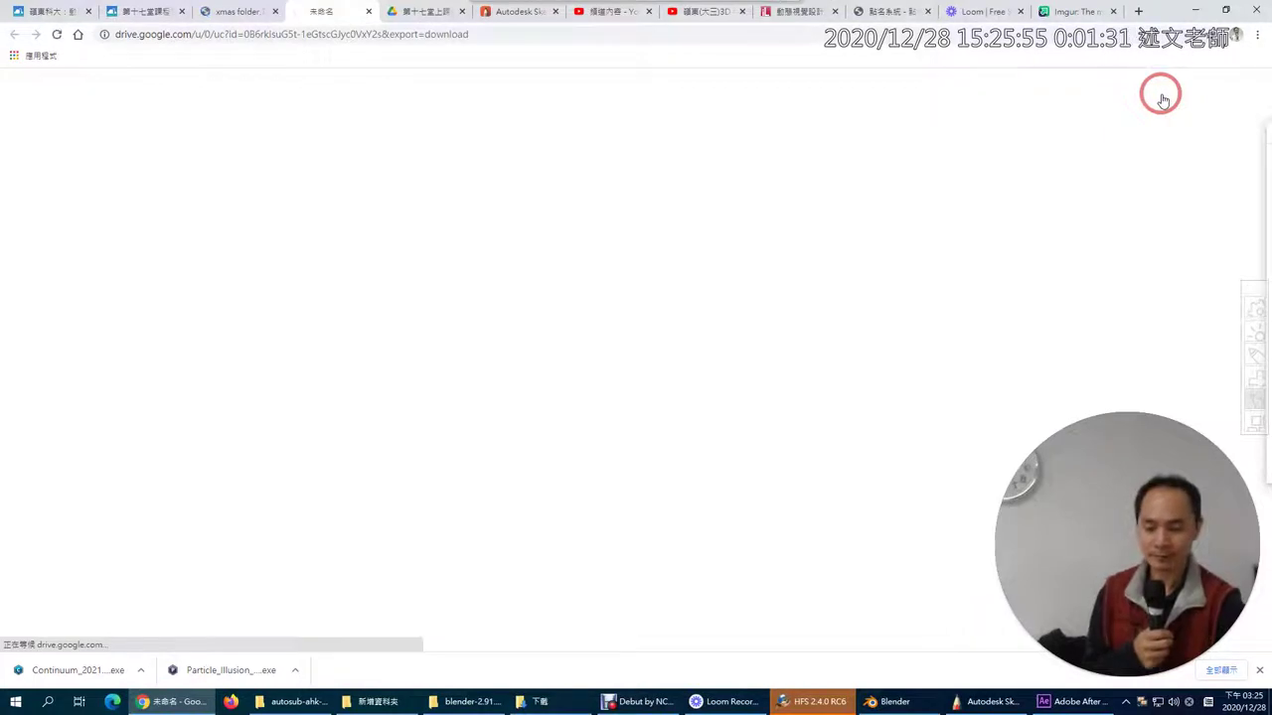
pyautogui.rightClick(361, 34)
pyautogui.click(380, 84)
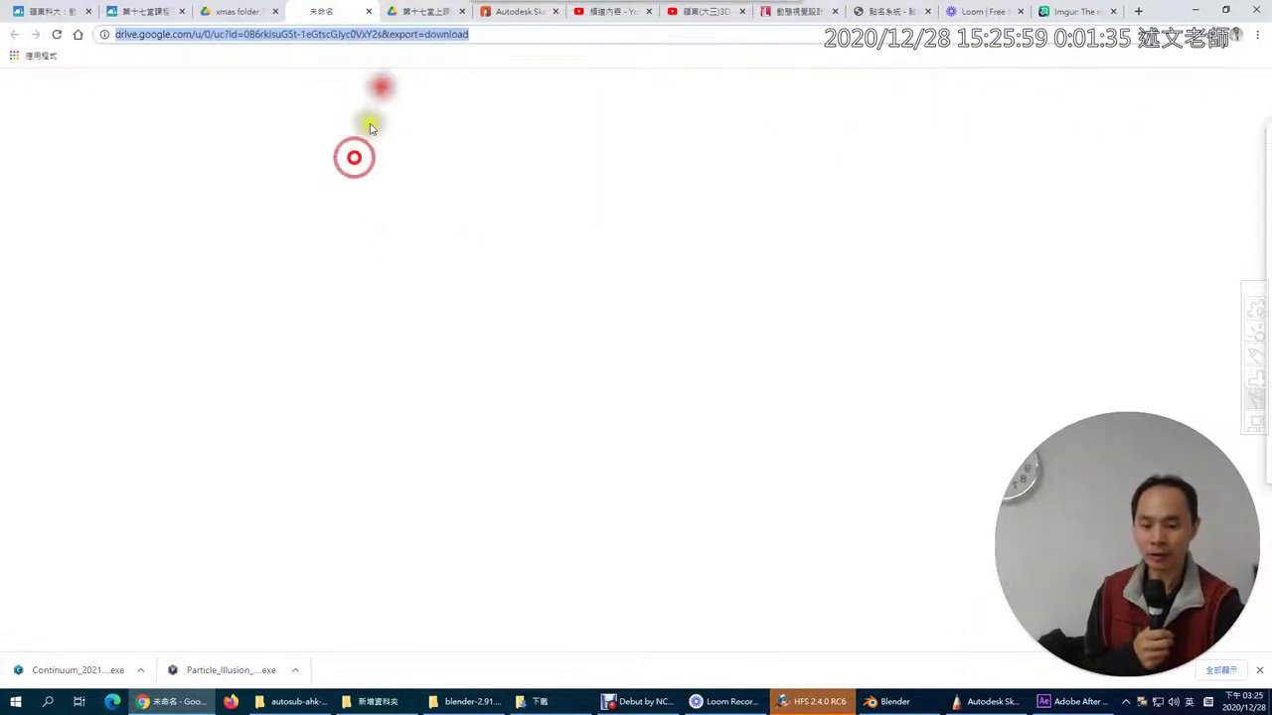
pyautogui.click(231, 702)
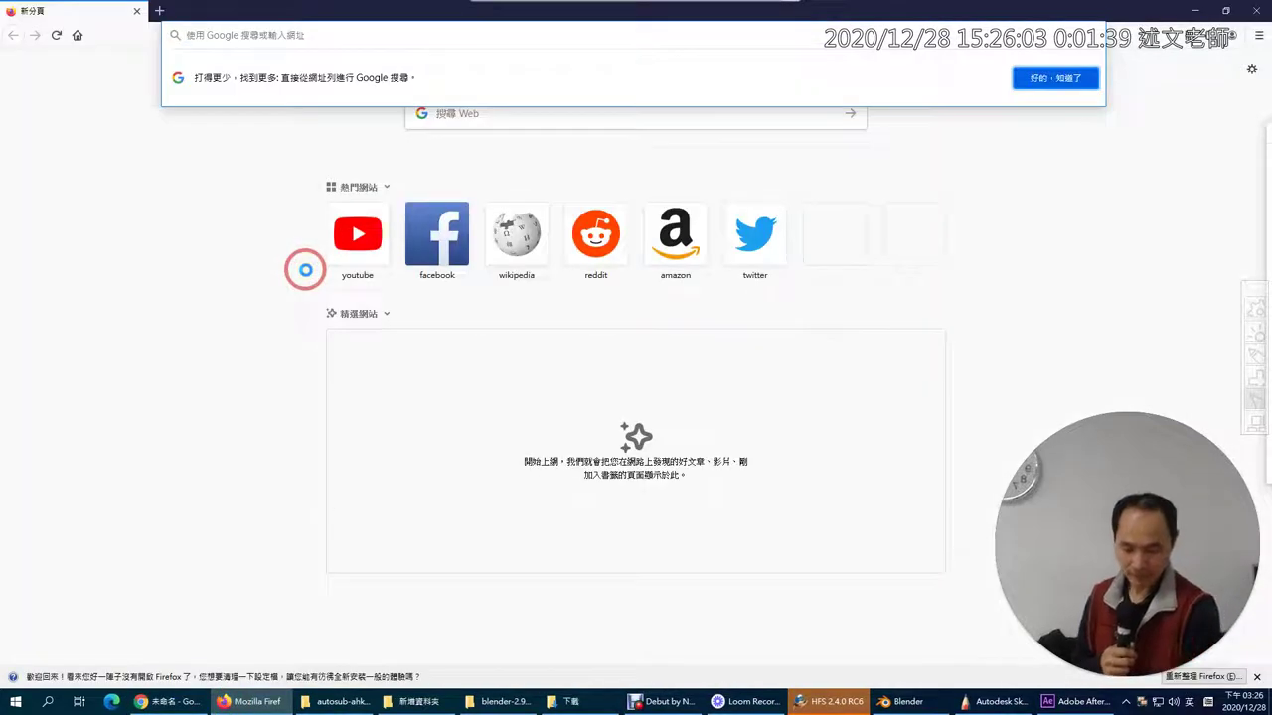
# Step: Extract xmas folder.7z into the Downloads folder and open the extracted folder
pyautogui.rightClick(422, 407)
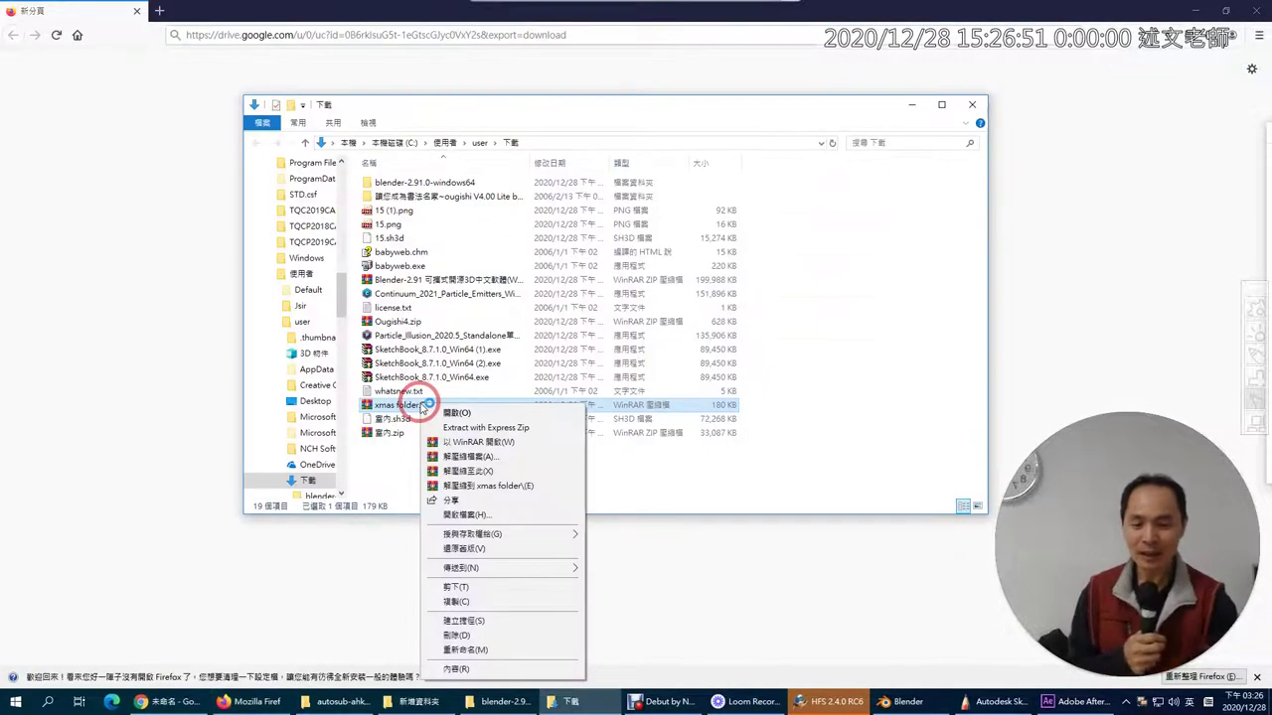
pyautogui.click(461, 471)
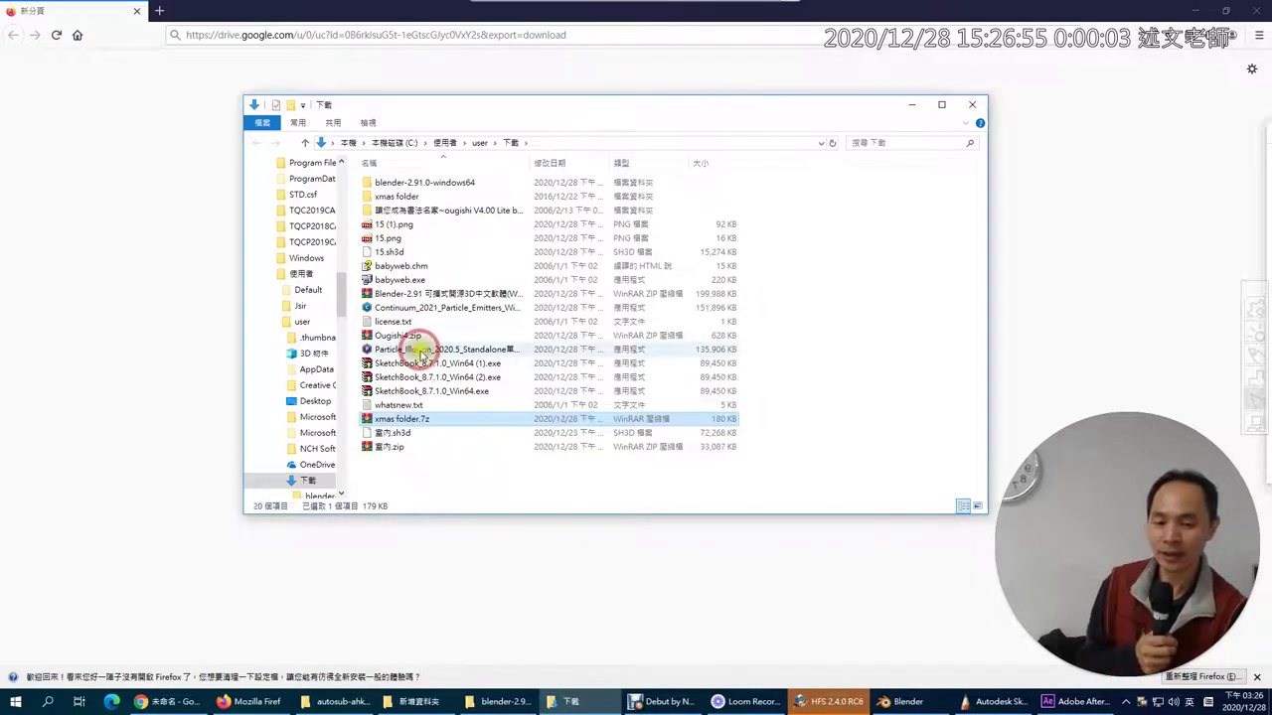
pyautogui.doubleClick(394, 197)
# Step: Open the xmas.aep project in After Effects without saving the untitled project, and scrub through its timeline
pyautogui.doubleClick(390, 196)
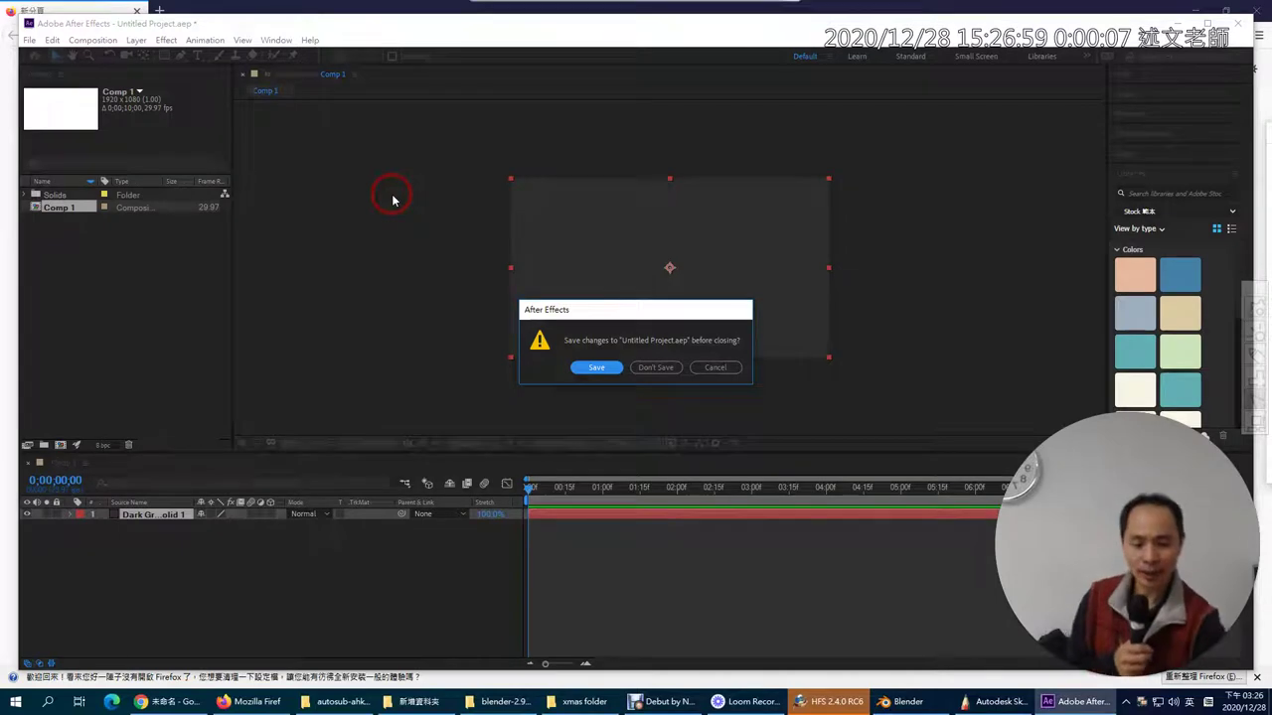
pyautogui.click(651, 369)
pyautogui.click(753, 372)
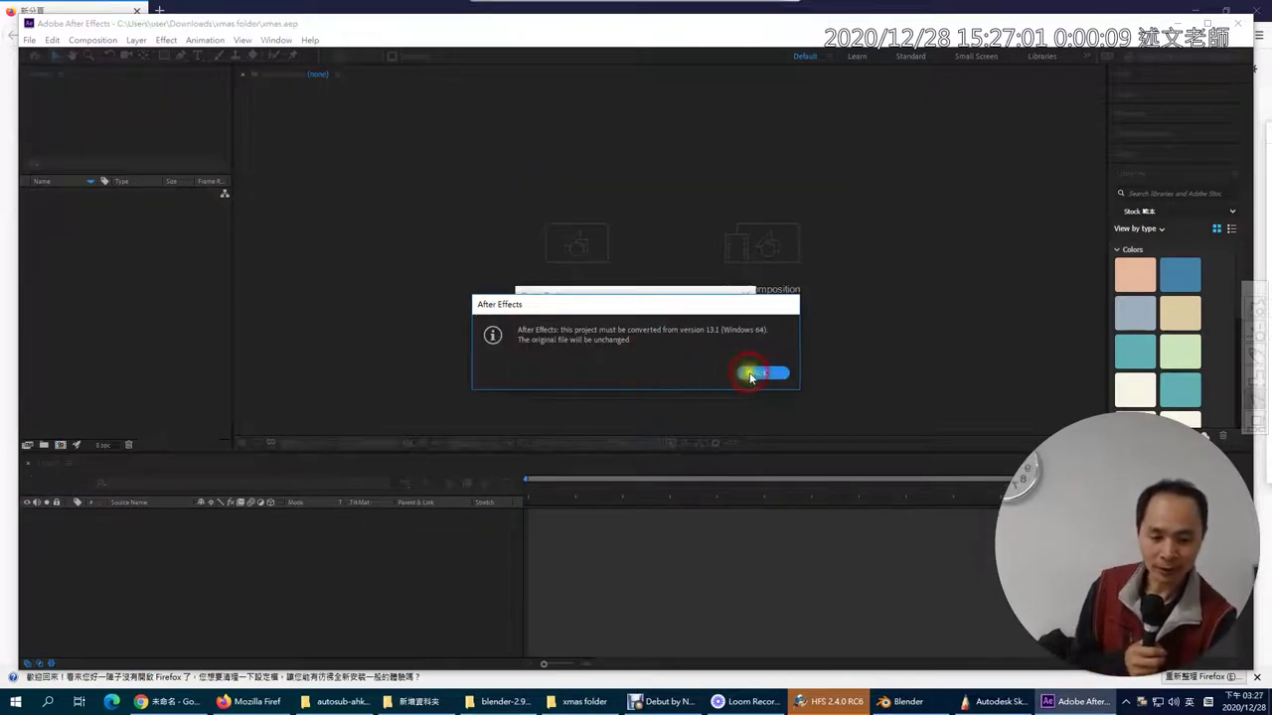
pyautogui.click(619, 414)
pyautogui.click(383, 495)
pyautogui.moveTo(384, 495); pyautogui.dragTo(1033, 500)
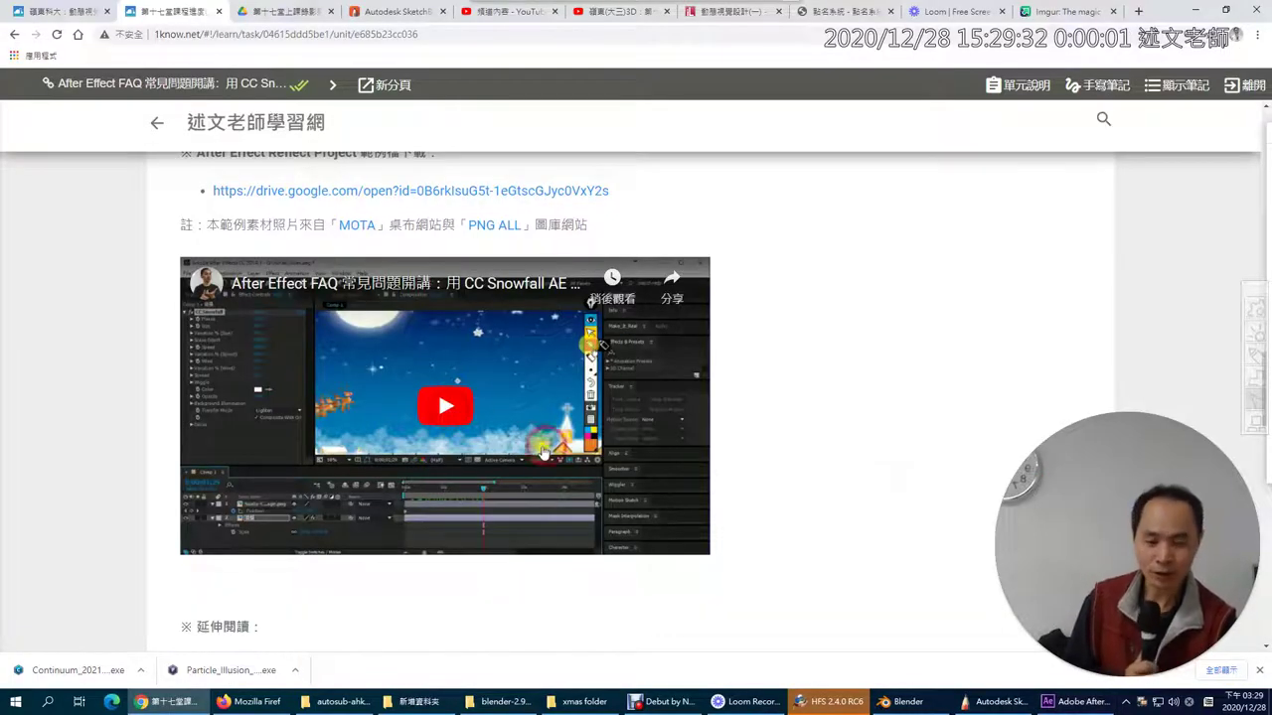
# Step: Play the article's CC Snowfall tutorial video on YouTube in full screen
pyautogui.click(601, 467)
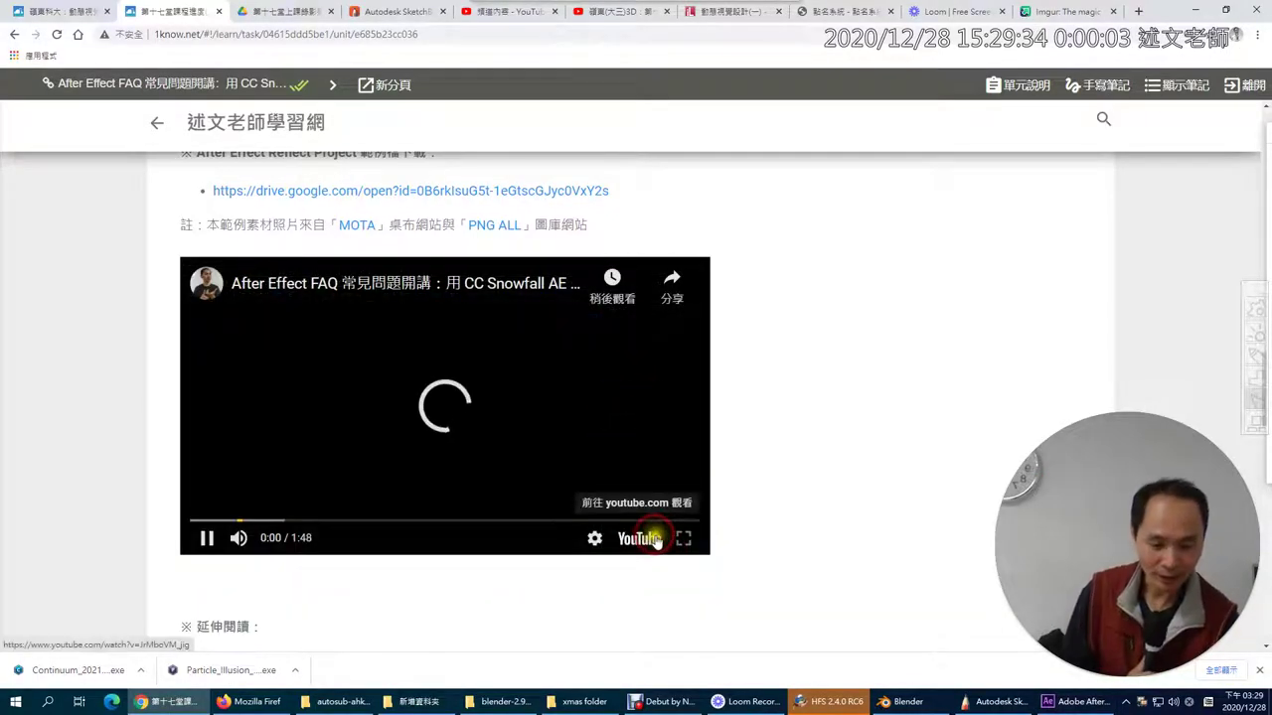
pyautogui.click(641, 537)
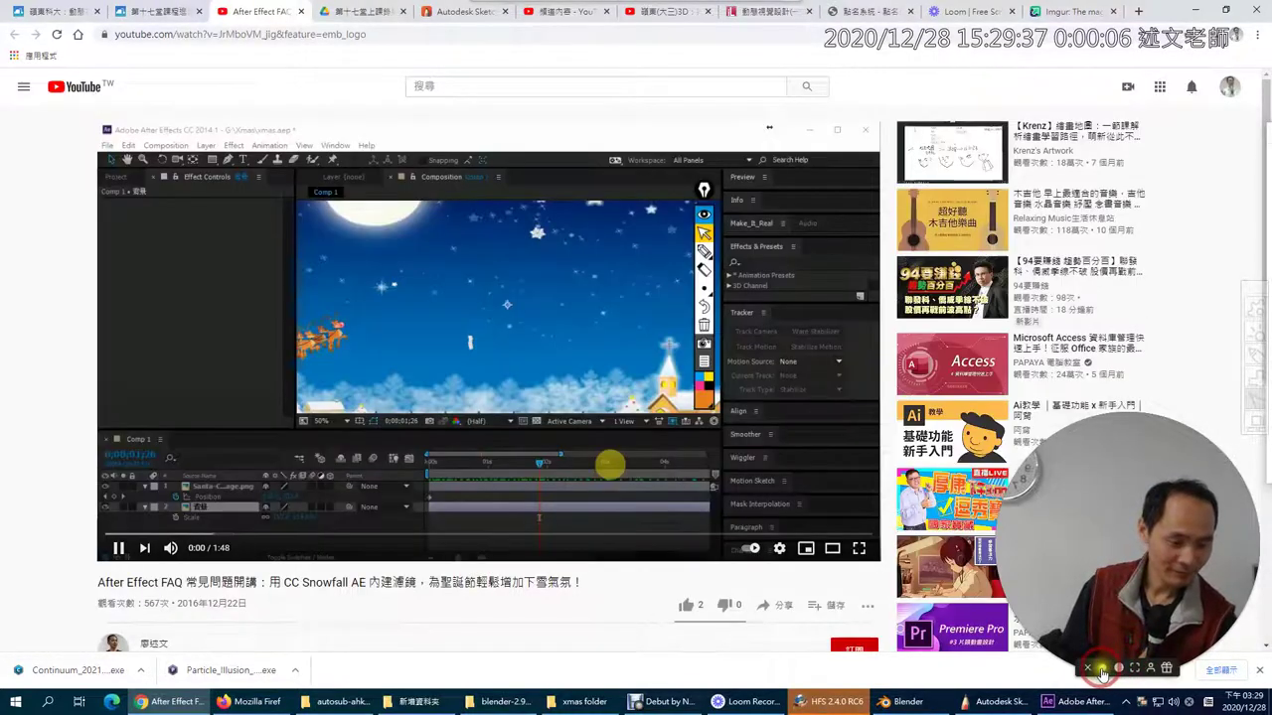
pyautogui.click(1100, 670)
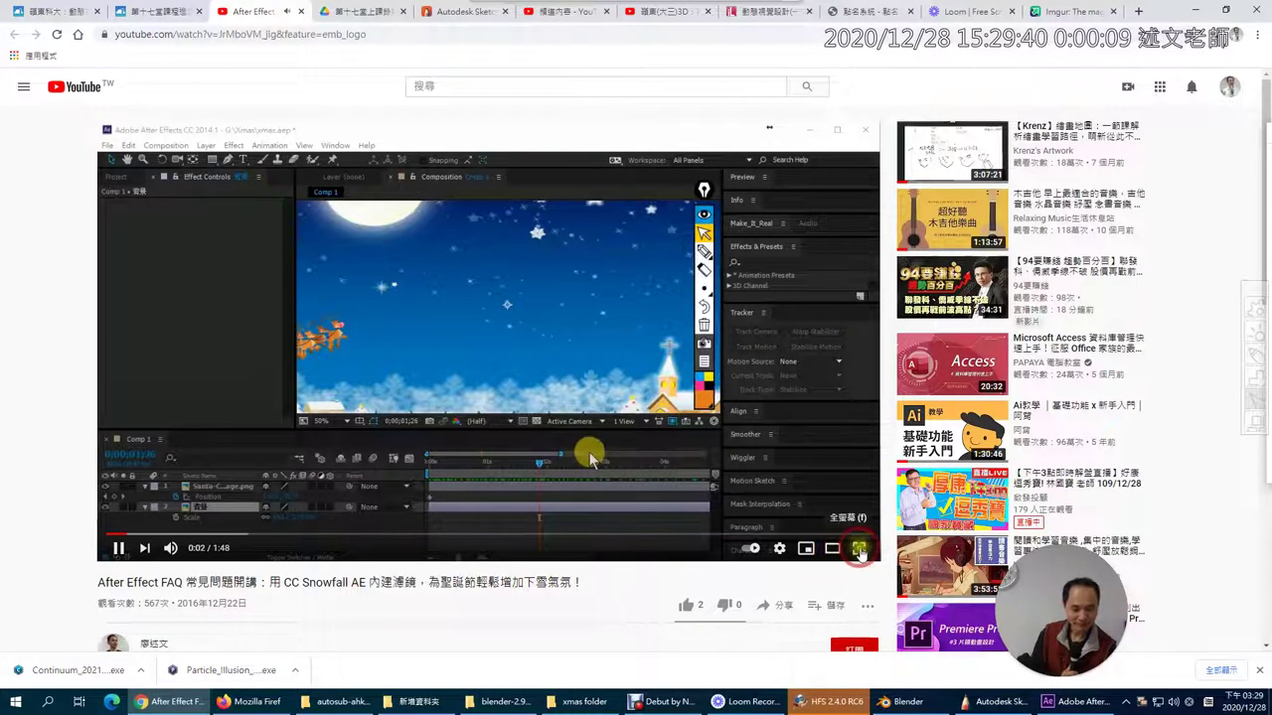
pyautogui.click(860, 550)
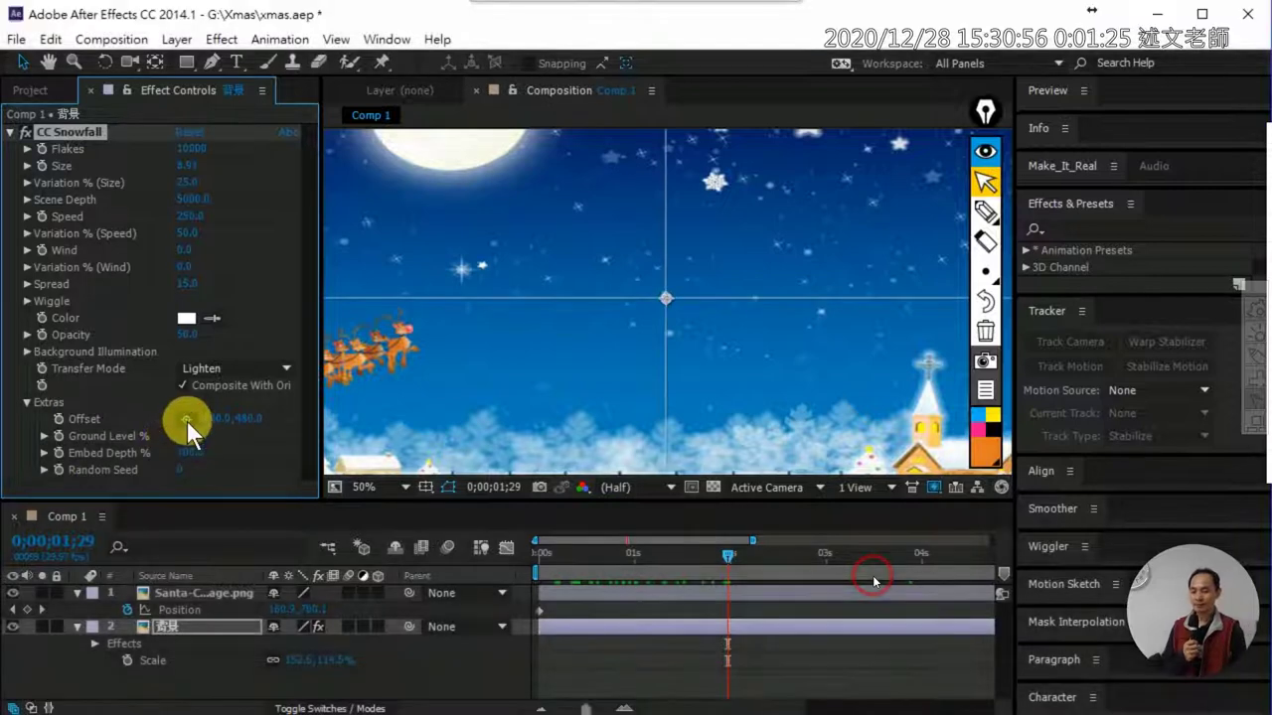
pyautogui.click(782, 340)
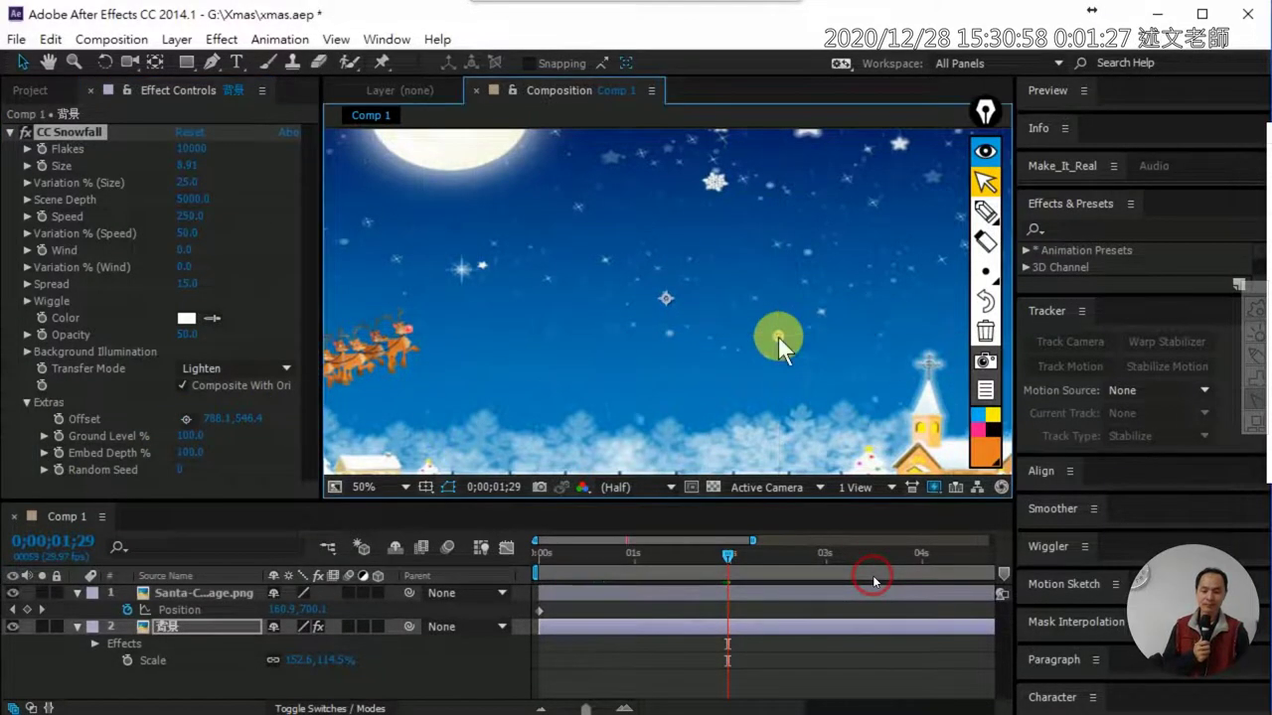
pyautogui.moveTo(883, 346); pyautogui.dragTo(688, 365)
pyautogui.moveTo(515, 385); pyautogui.dragTo(726, 375)
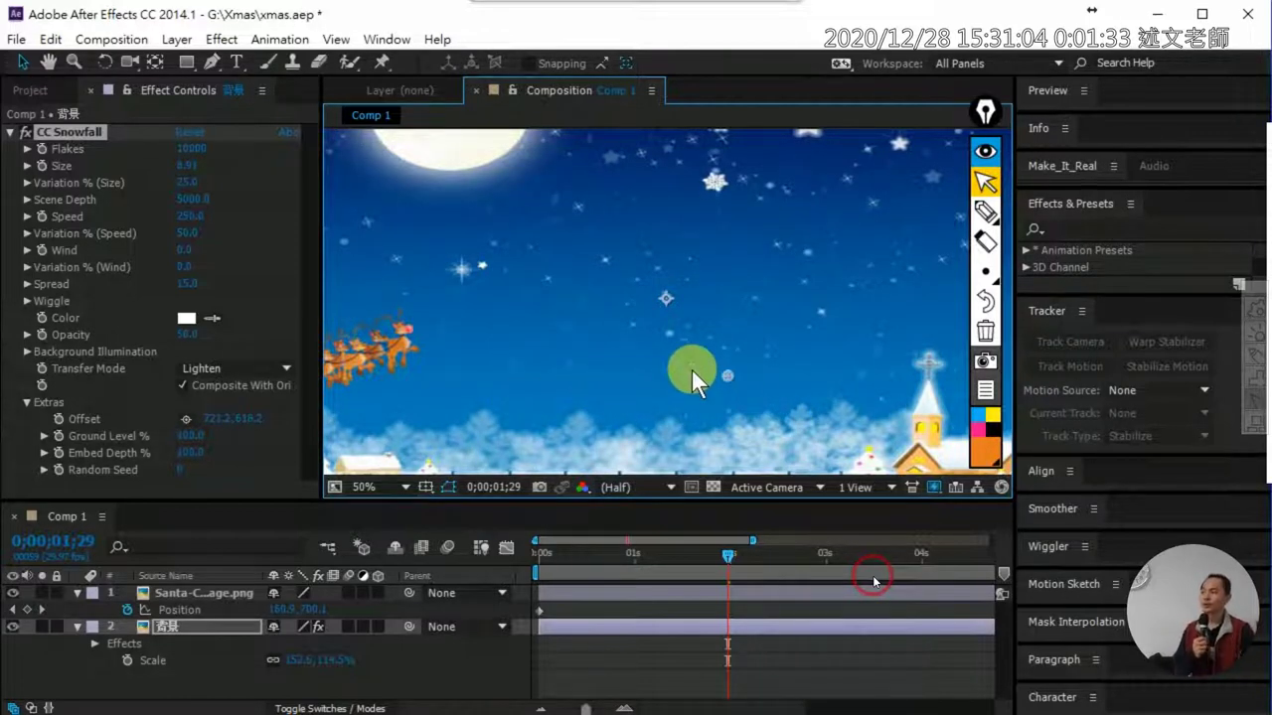
pyautogui.moveTo(578, 558); pyautogui.dragTo(912, 555)
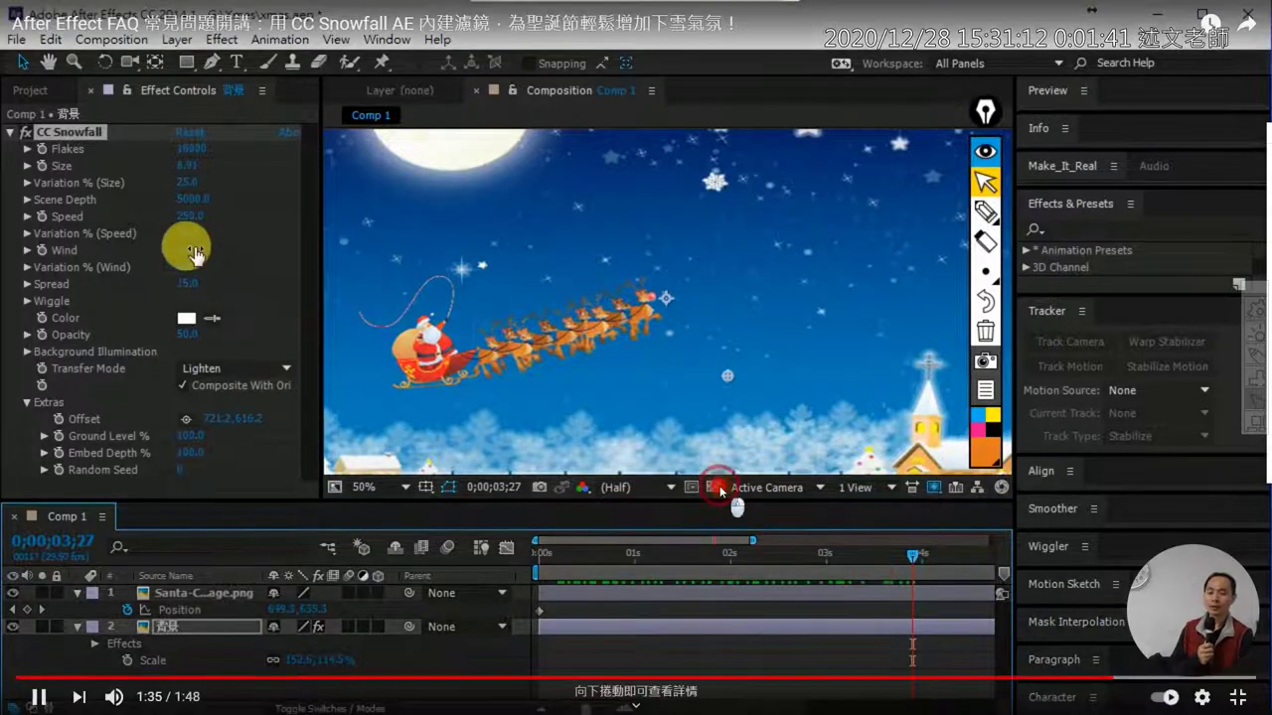
# Step: Watch the rest of the CC Snowfall video with a pause at 1:35, and cancel the next video's autoplay
pyautogui.click(703, 485)
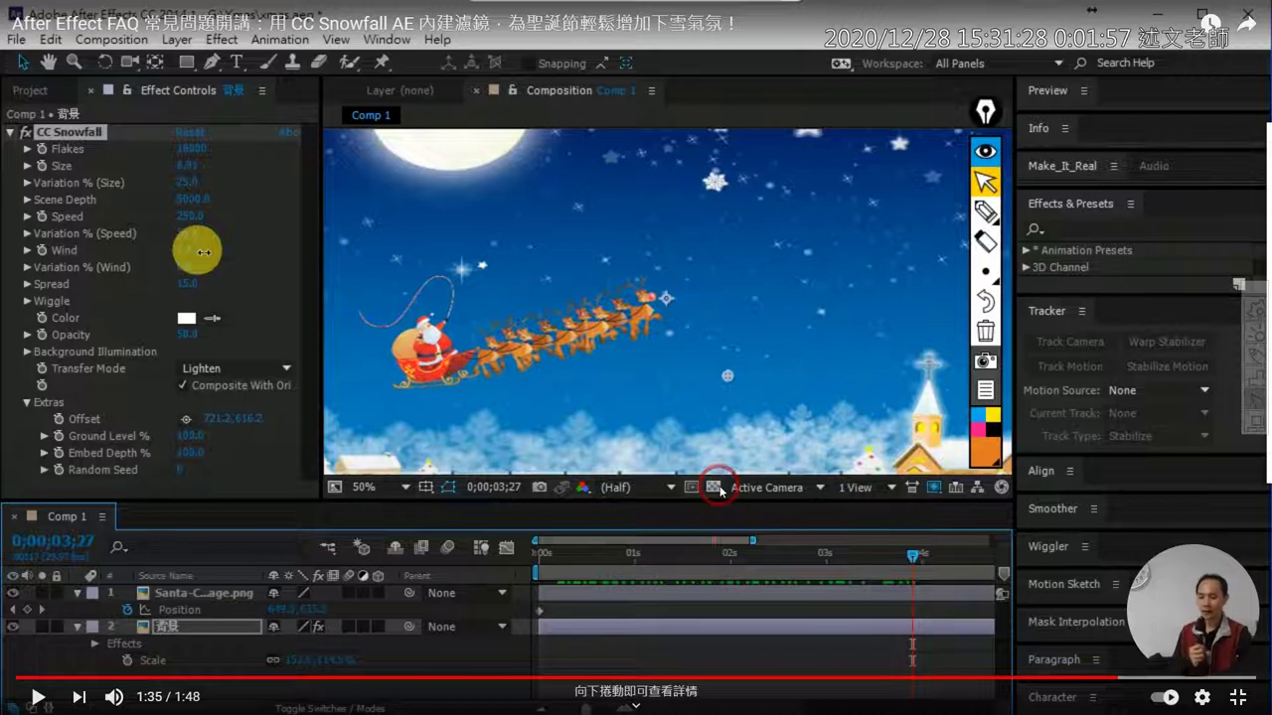
pyautogui.click(693, 588)
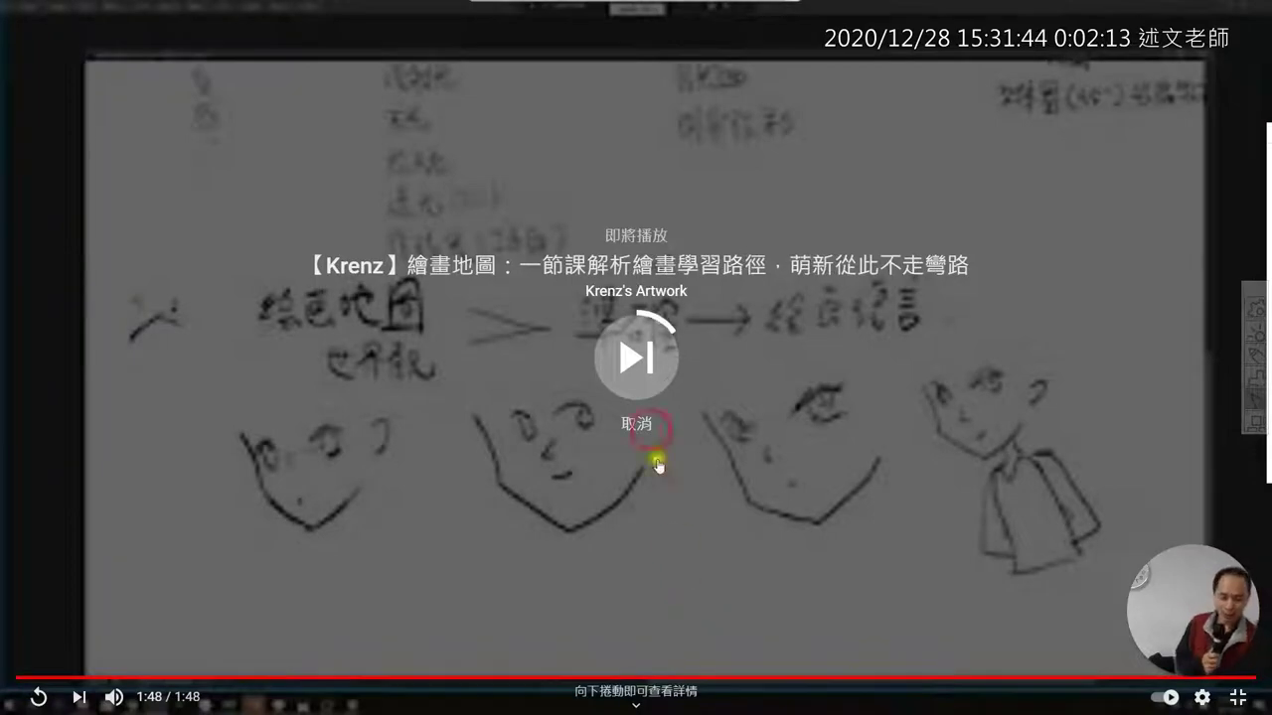
pyautogui.click(639, 425)
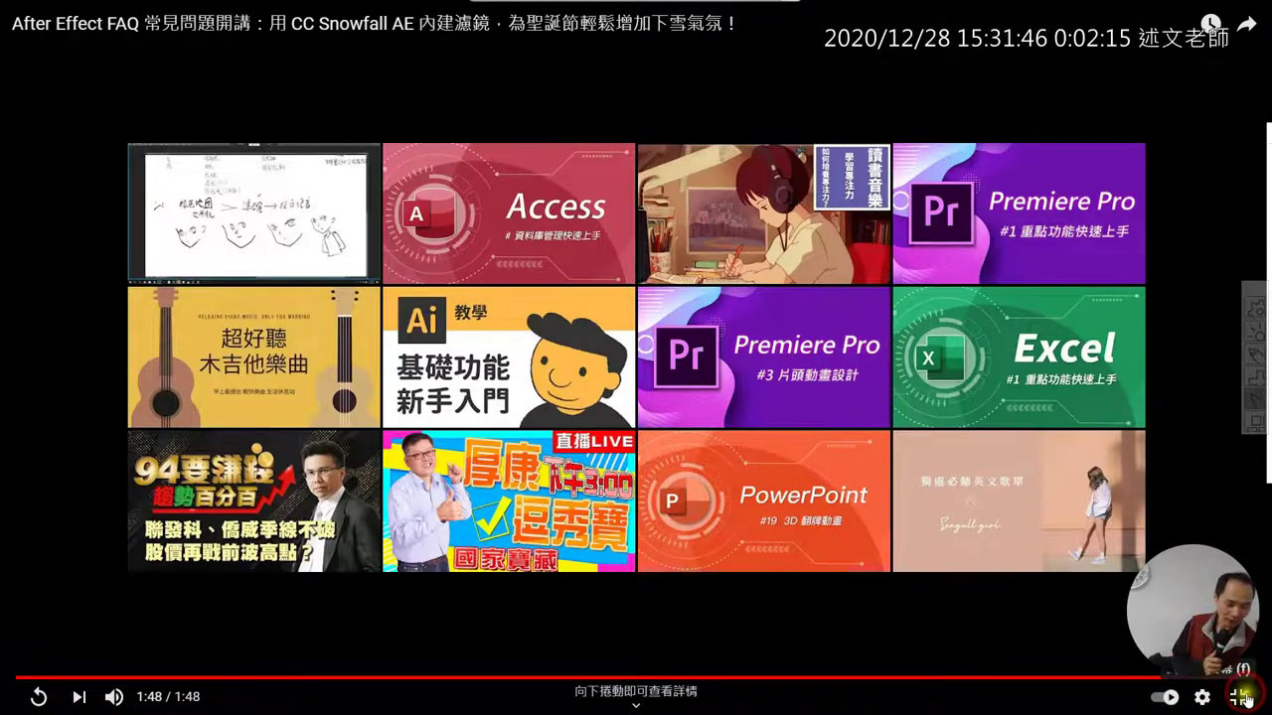
# Step: Leave the full-screen video, switch to After Effects, and create a new composition from the 背景 image
pyautogui.click(1237, 696)
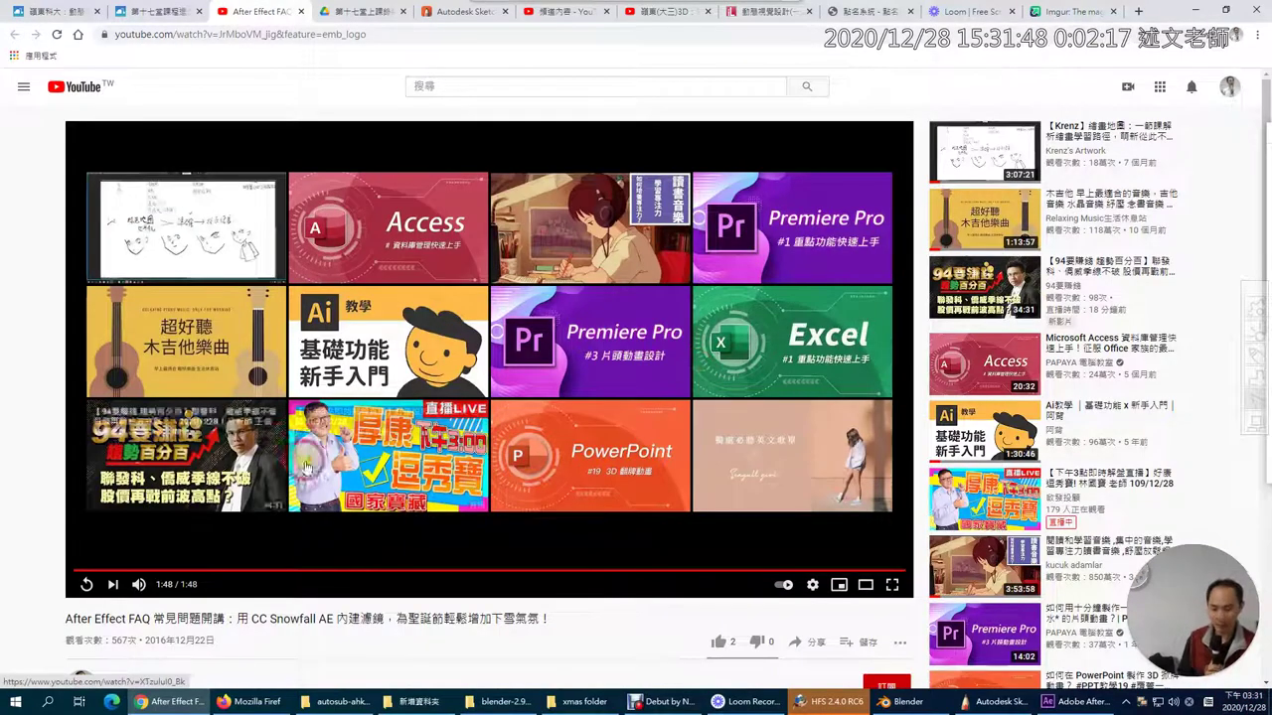
pyautogui.click(1058, 703)
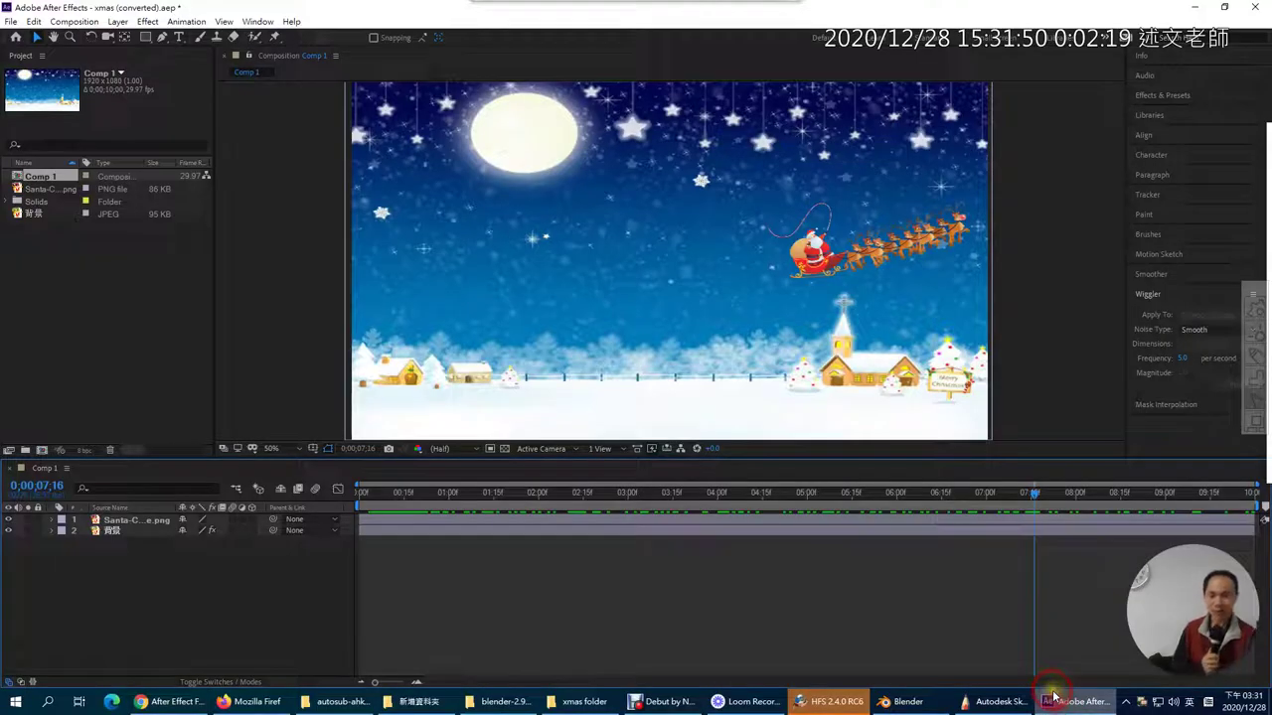
pyautogui.click(33, 217)
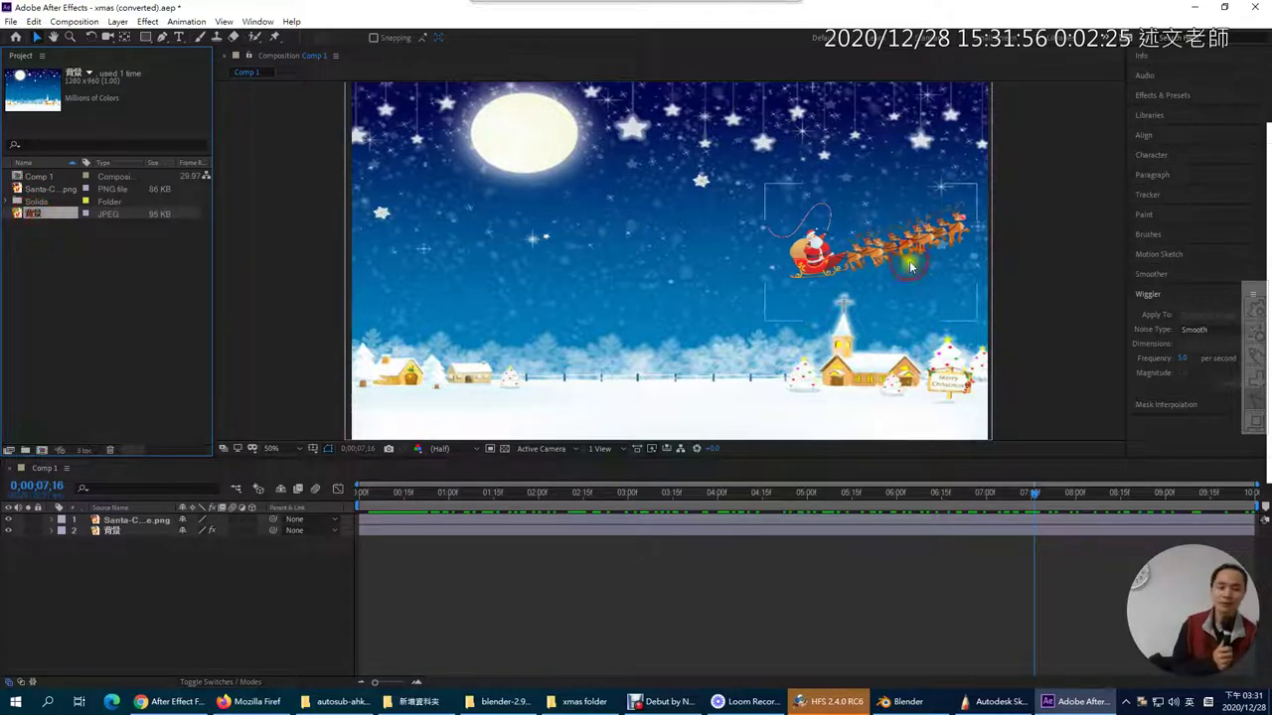
pyautogui.click(33, 215)
pyautogui.moveTo(32, 215); pyautogui.dragTo(47, 462)
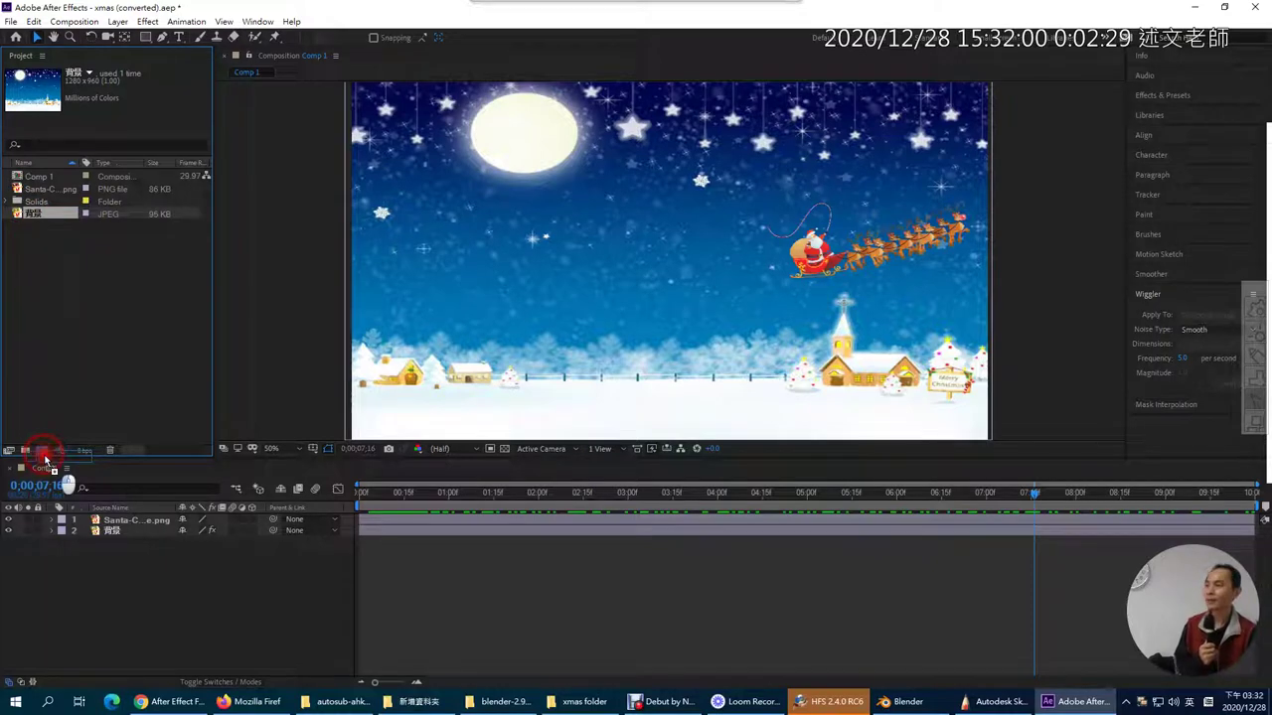
pyautogui.moveTo(46, 462); pyautogui.dragTo(44, 457)
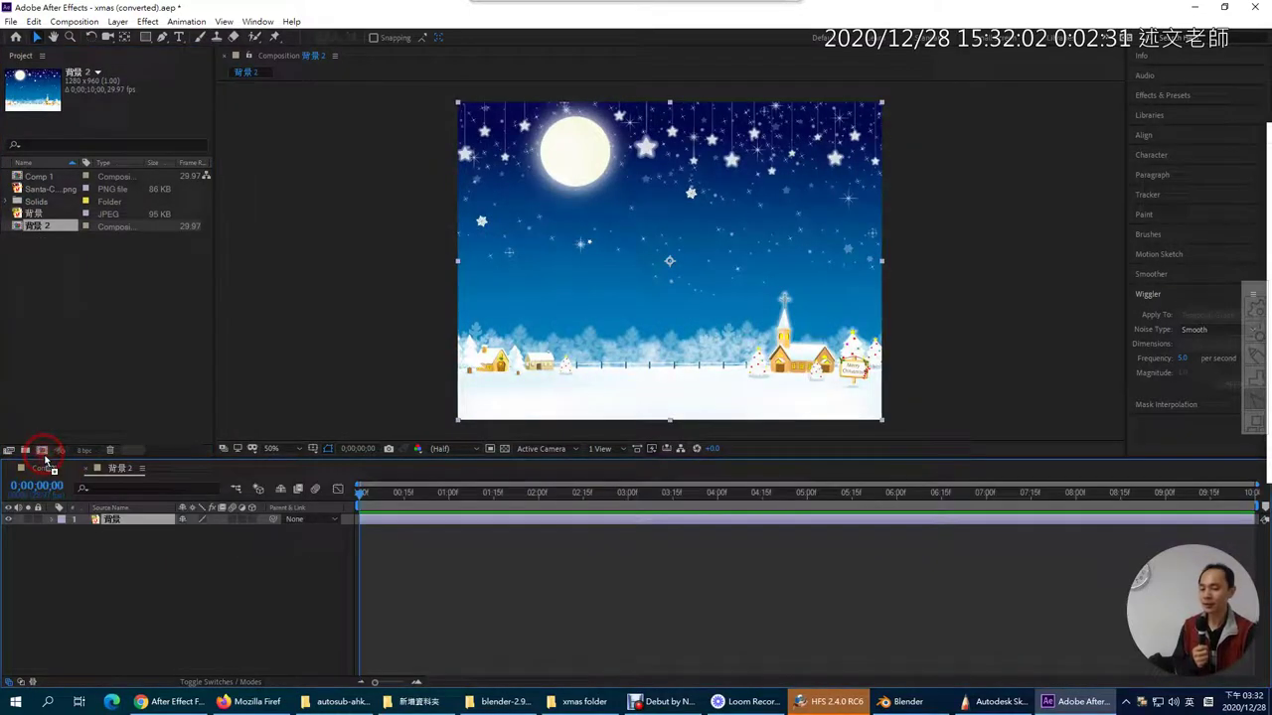
pyautogui.click(627, 239)
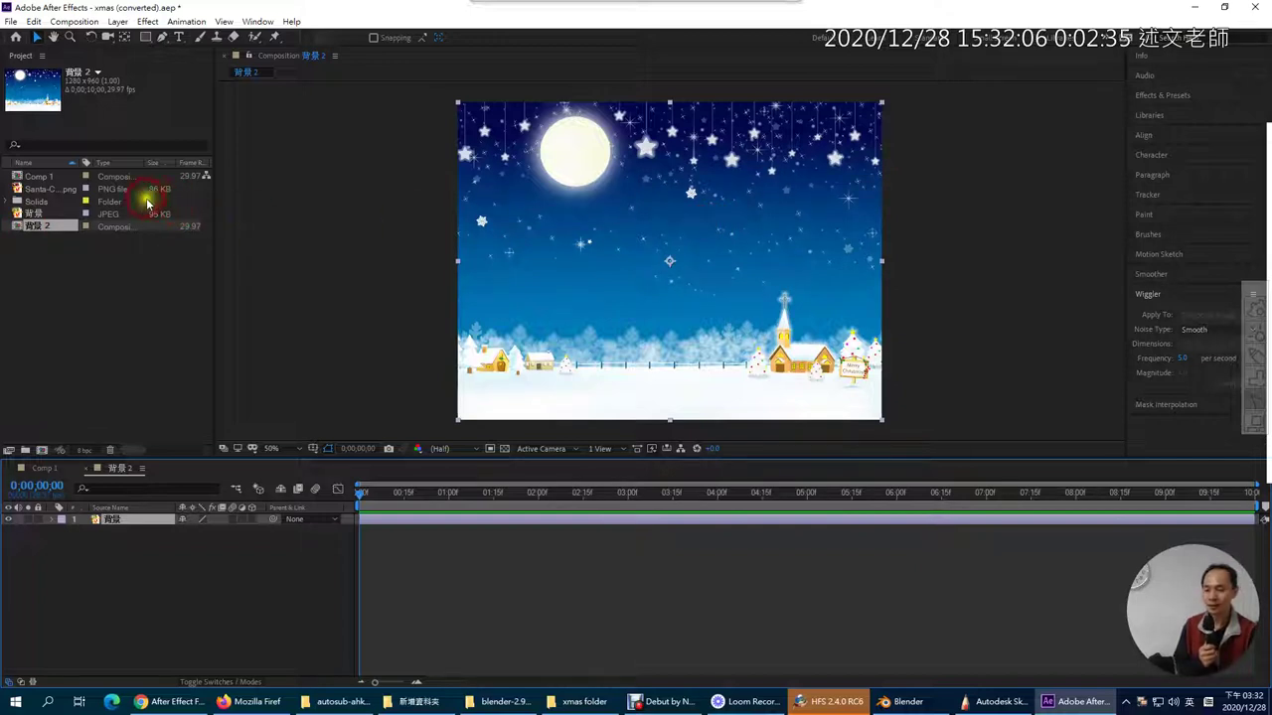
# Step: Add the Santa sleigh PNG to the new composition, placed just left of centre below the moon
pyautogui.click(45, 188)
pyautogui.click(30, 95)
pyautogui.moveTo(30, 95); pyautogui.dragTo(608, 285)
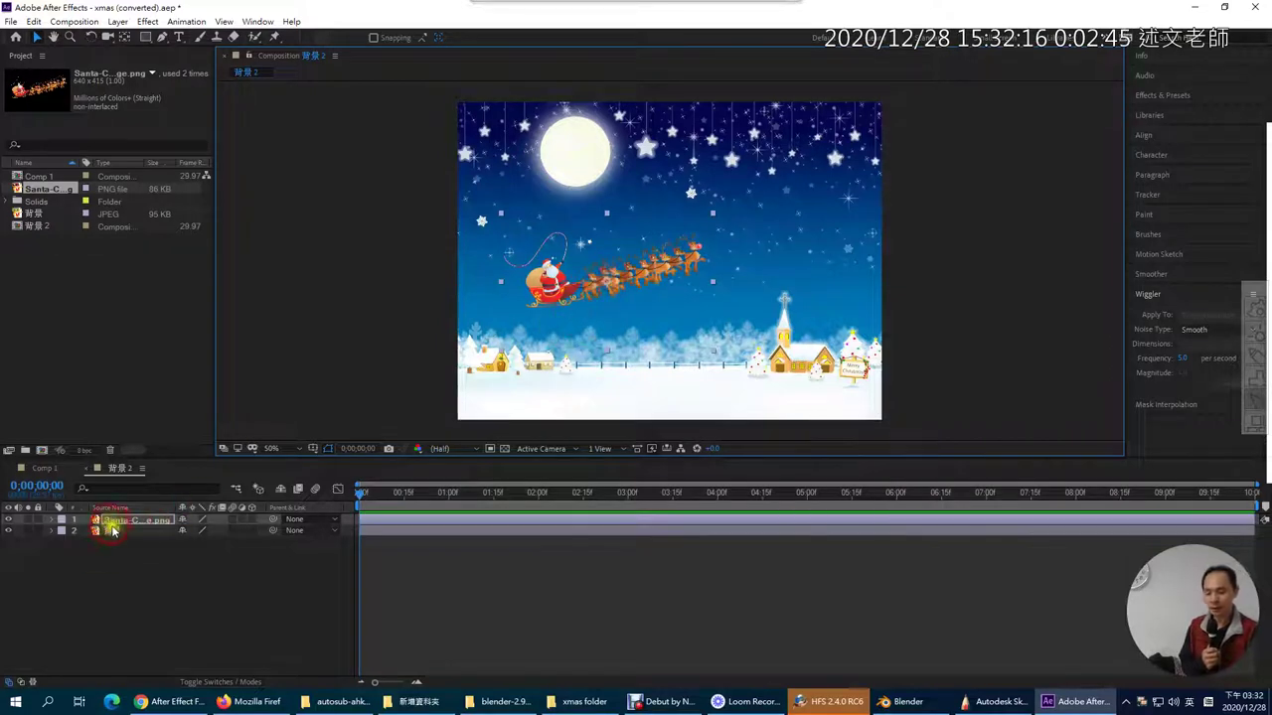
# Step: Apply the CC Snowfall simulation effect to the 背景 layer and scrub the timeline to preview the snow
pyautogui.click(115, 532)
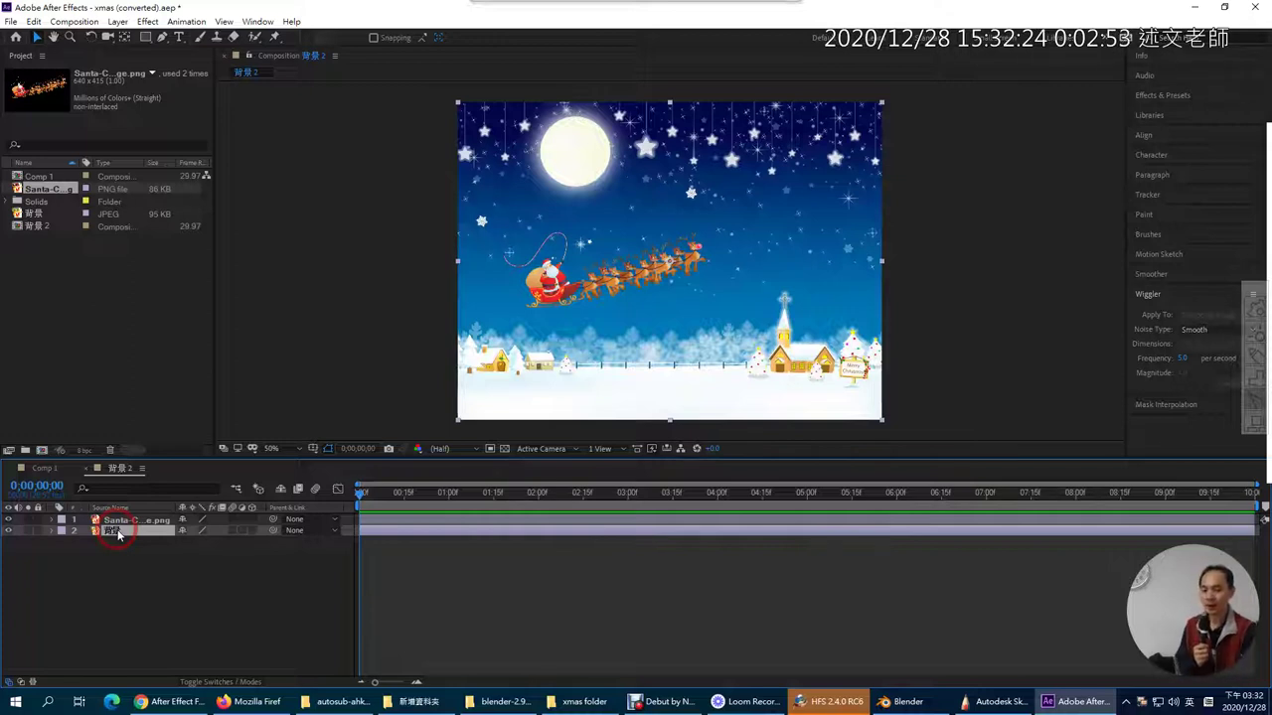
pyautogui.click(146, 21)
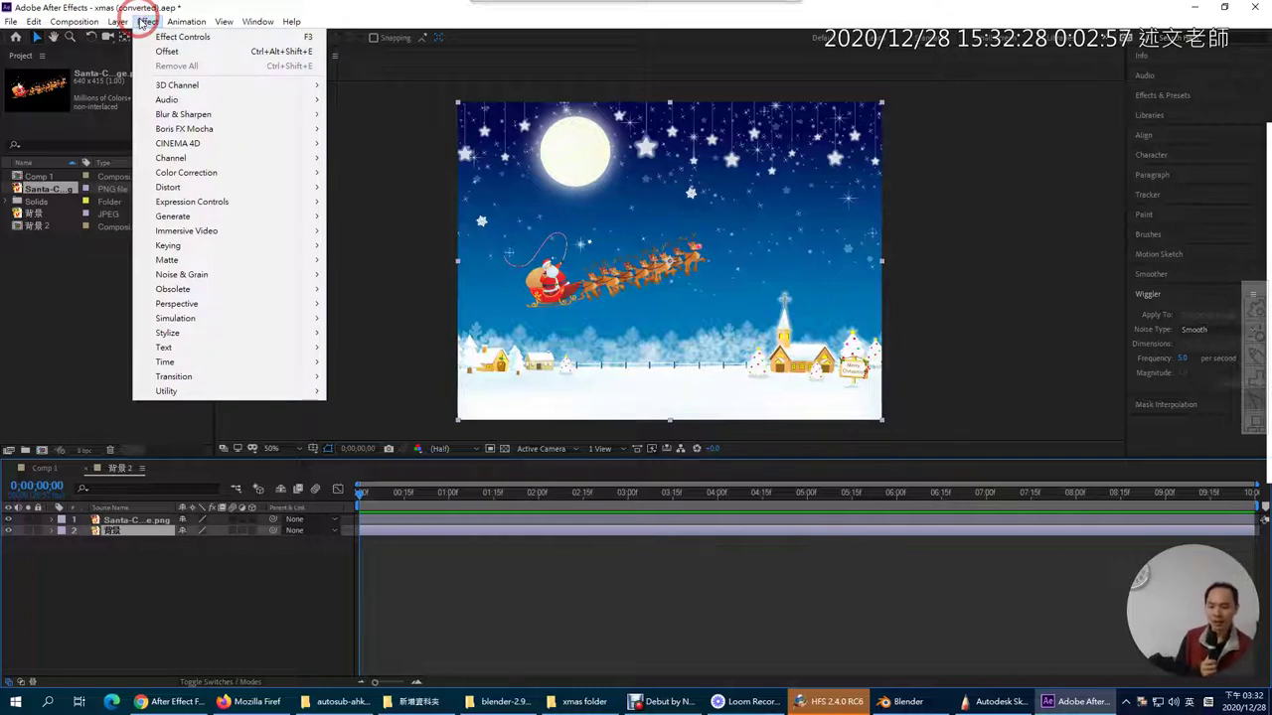
pyautogui.click(237, 322)
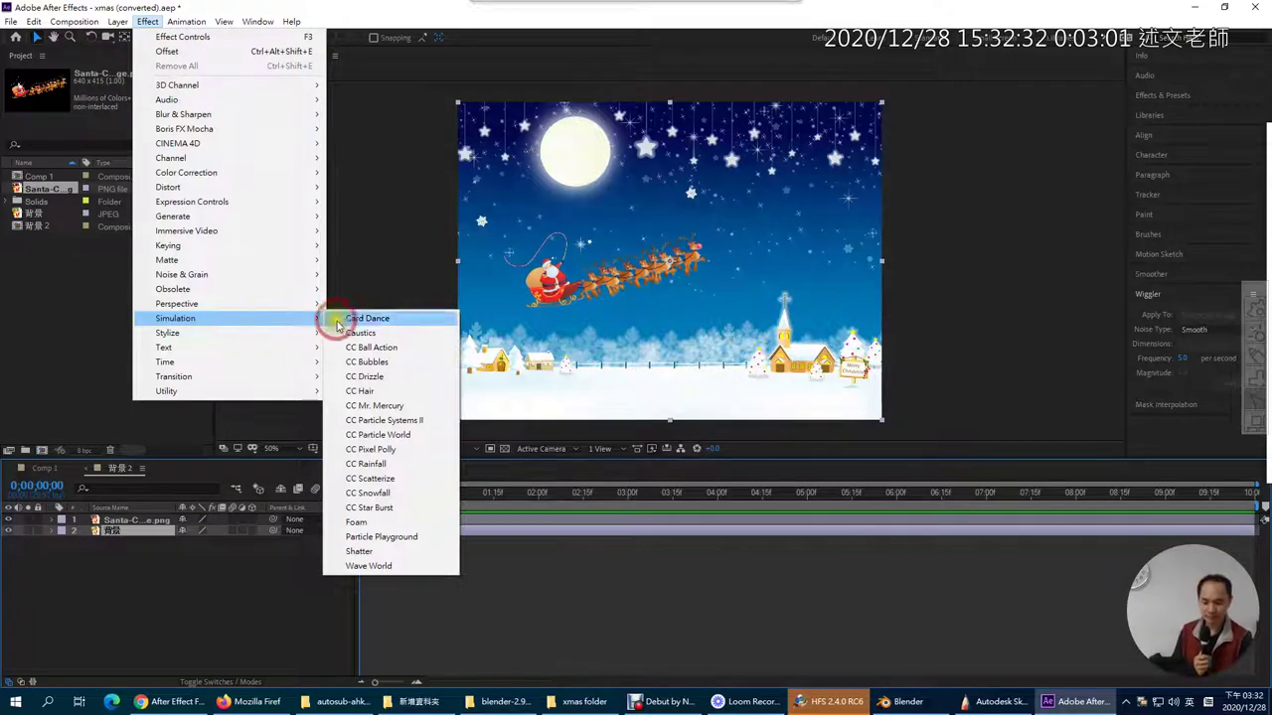
pyautogui.click(405, 494)
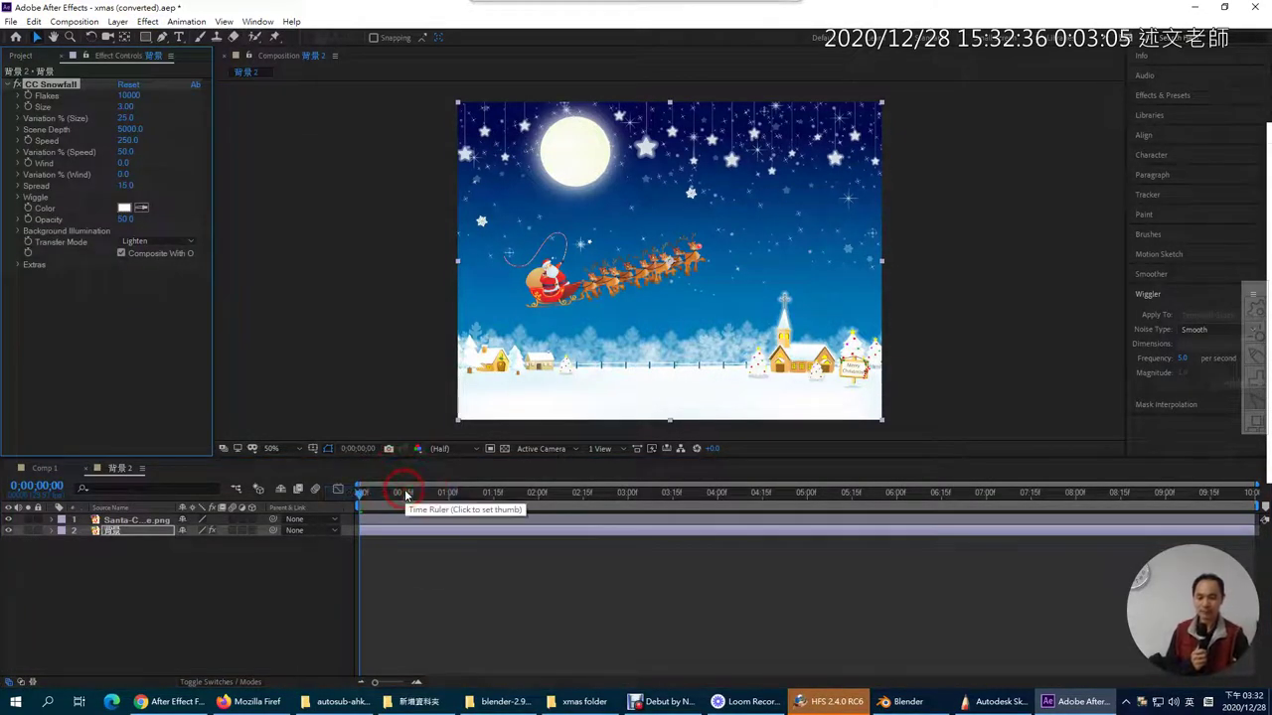
pyautogui.moveTo(370, 497); pyautogui.dragTo(496, 493)
pyautogui.moveTo(585, 493); pyautogui.dragTo(328, 489)
# Step: Set the CC Snowfall Size to 9.78 and scrub from the start to 0;00;04;09 to check the flakes
pyautogui.press('.')
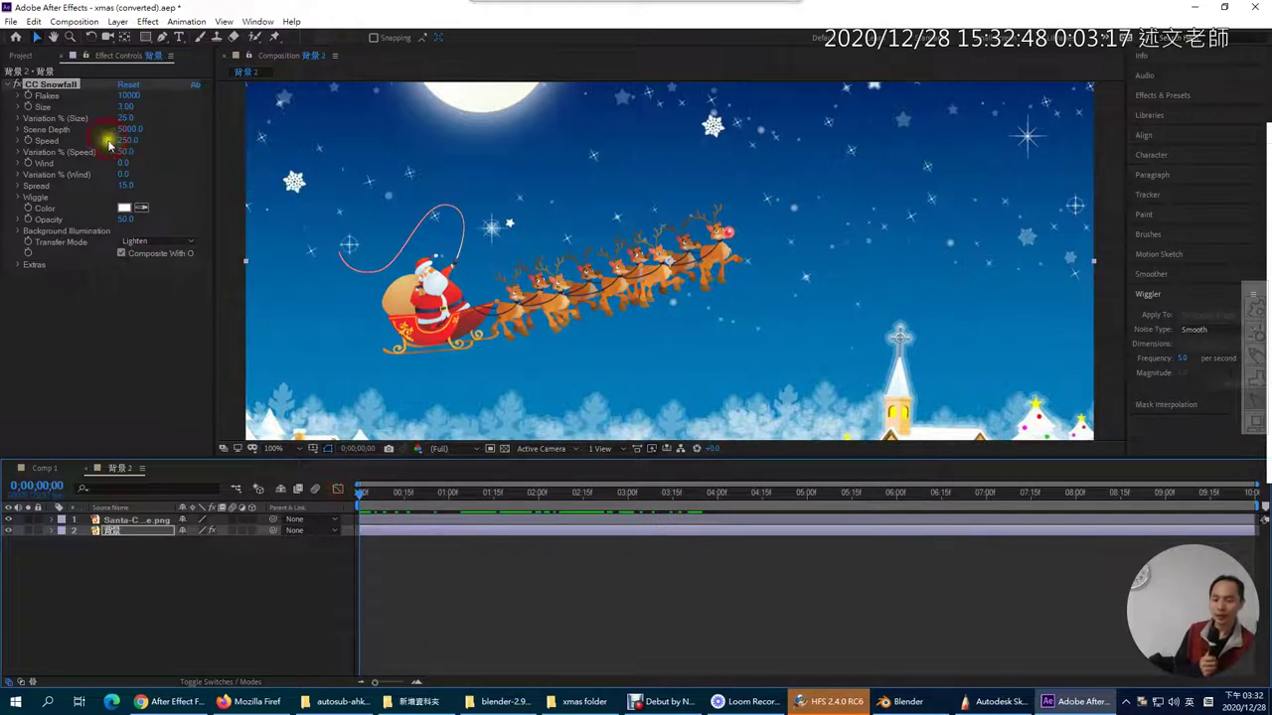
pyautogui.moveTo(124, 106); pyautogui.dragTo(1081, 121)
pyautogui.moveTo(522, 164); pyautogui.dragTo(753, 174)
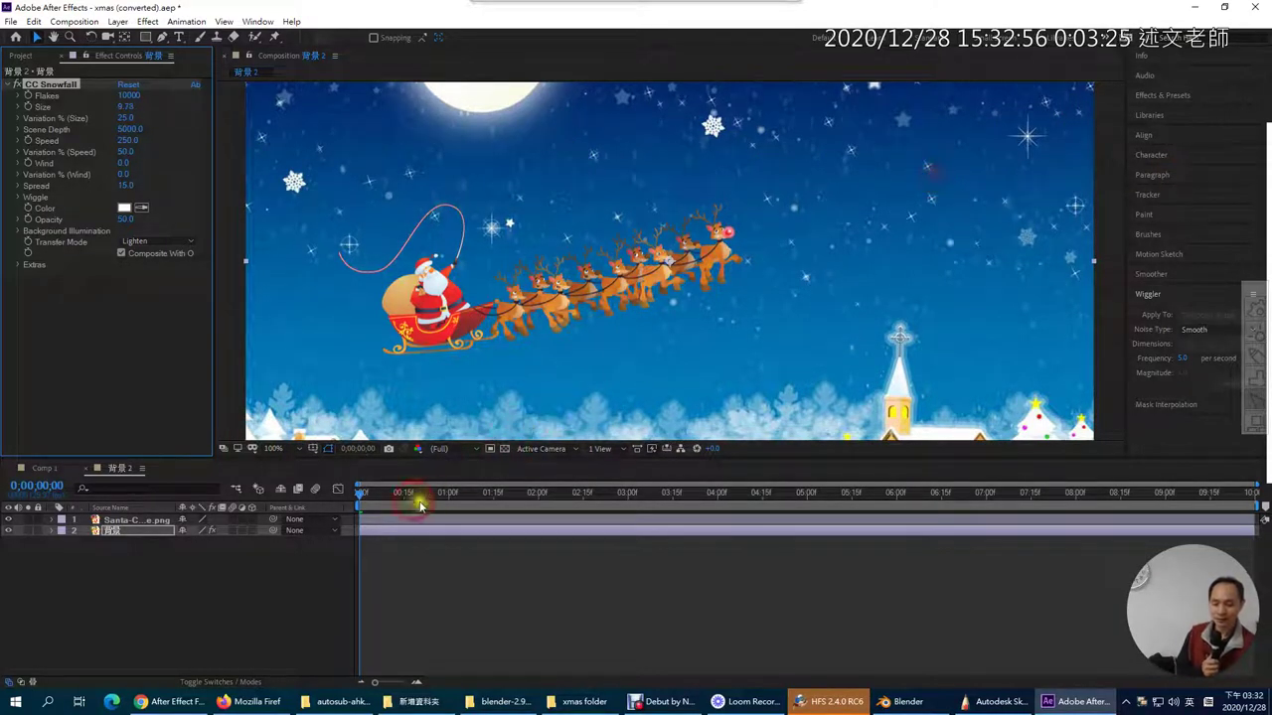
pyautogui.moveTo(361, 496); pyautogui.dragTo(744, 494)
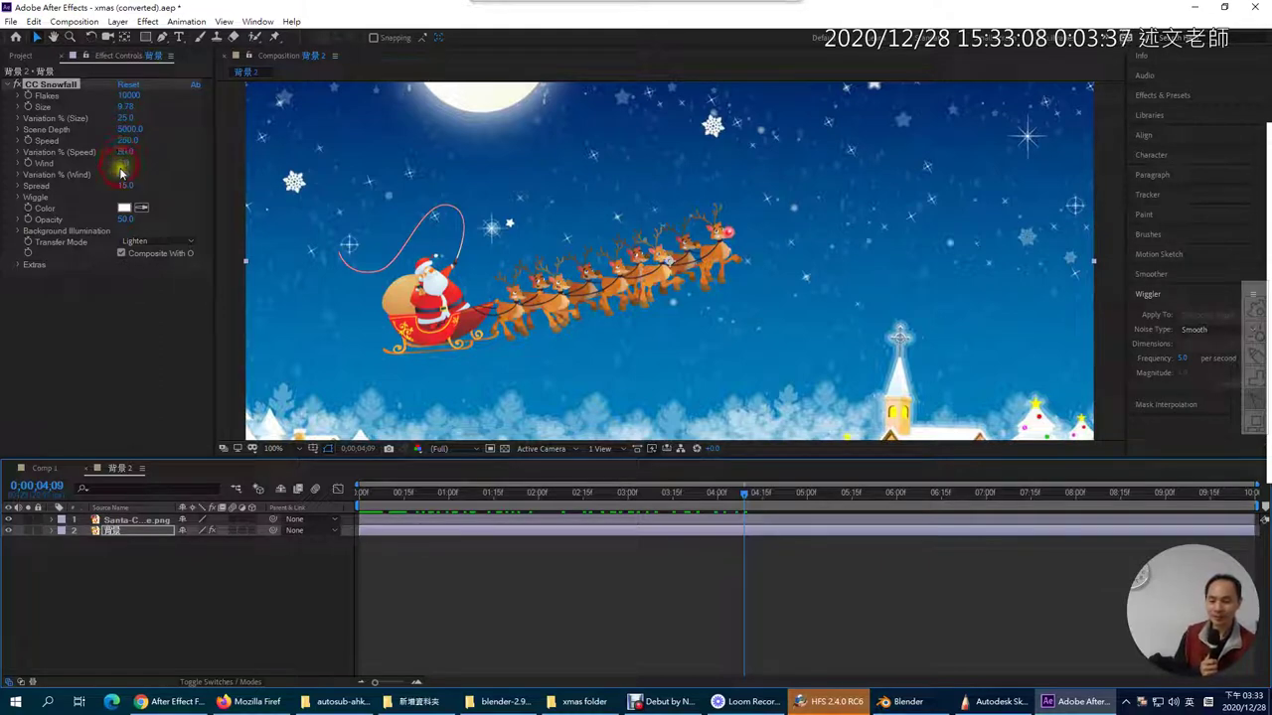
# Step: Set the CC Snowfall Wind to 292.0, scrub through the first four seconds, and return the playhead to the start
pyautogui.press('Return')
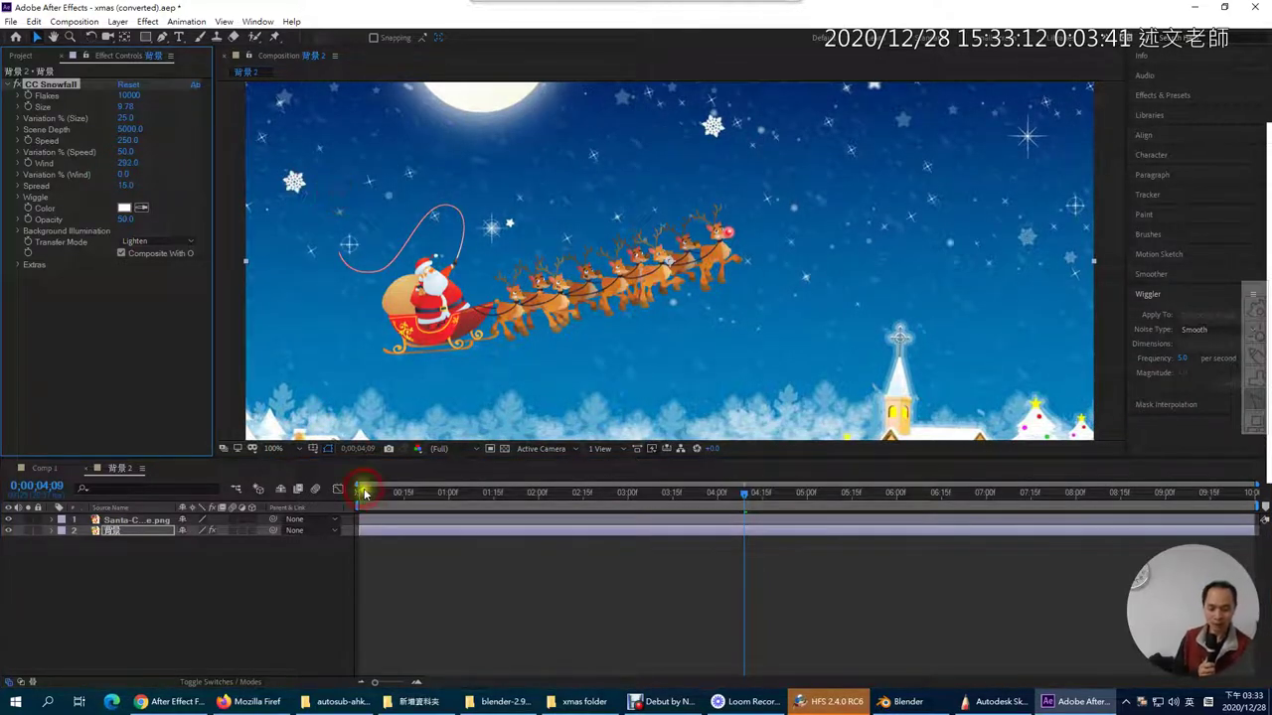
pyautogui.moveTo(363, 497); pyautogui.dragTo(720, 488)
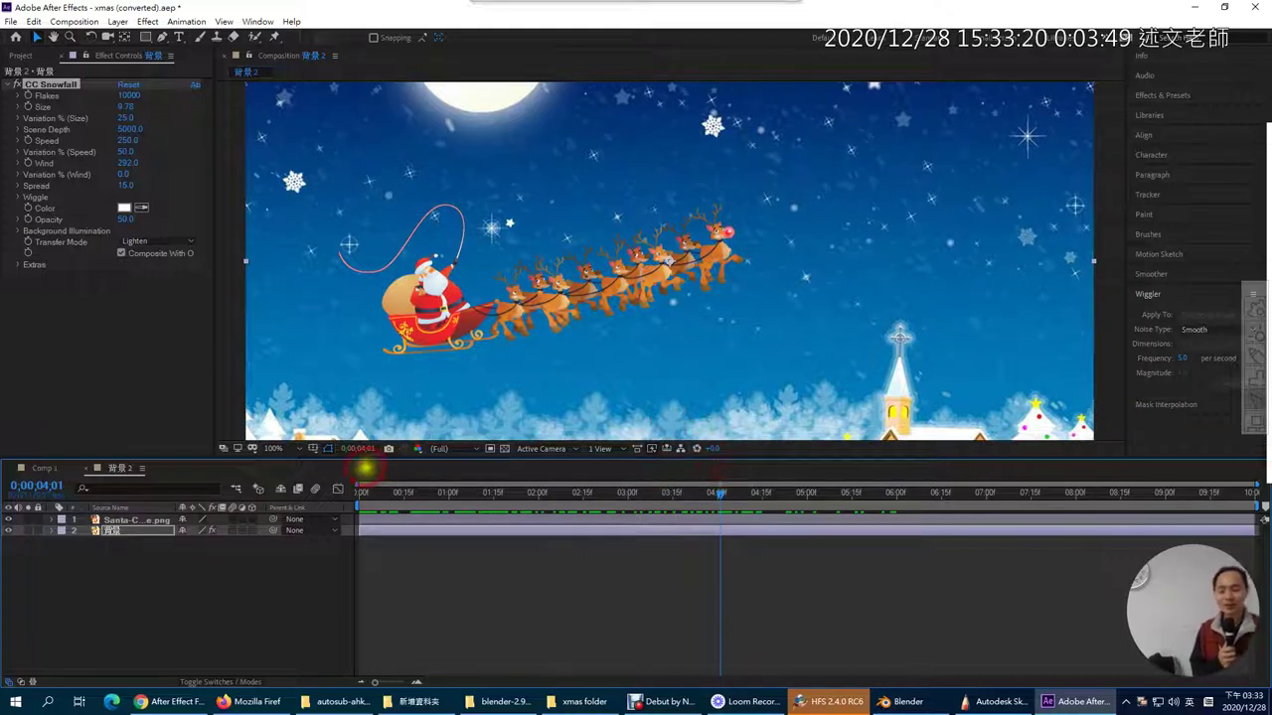
pyautogui.click(363, 494)
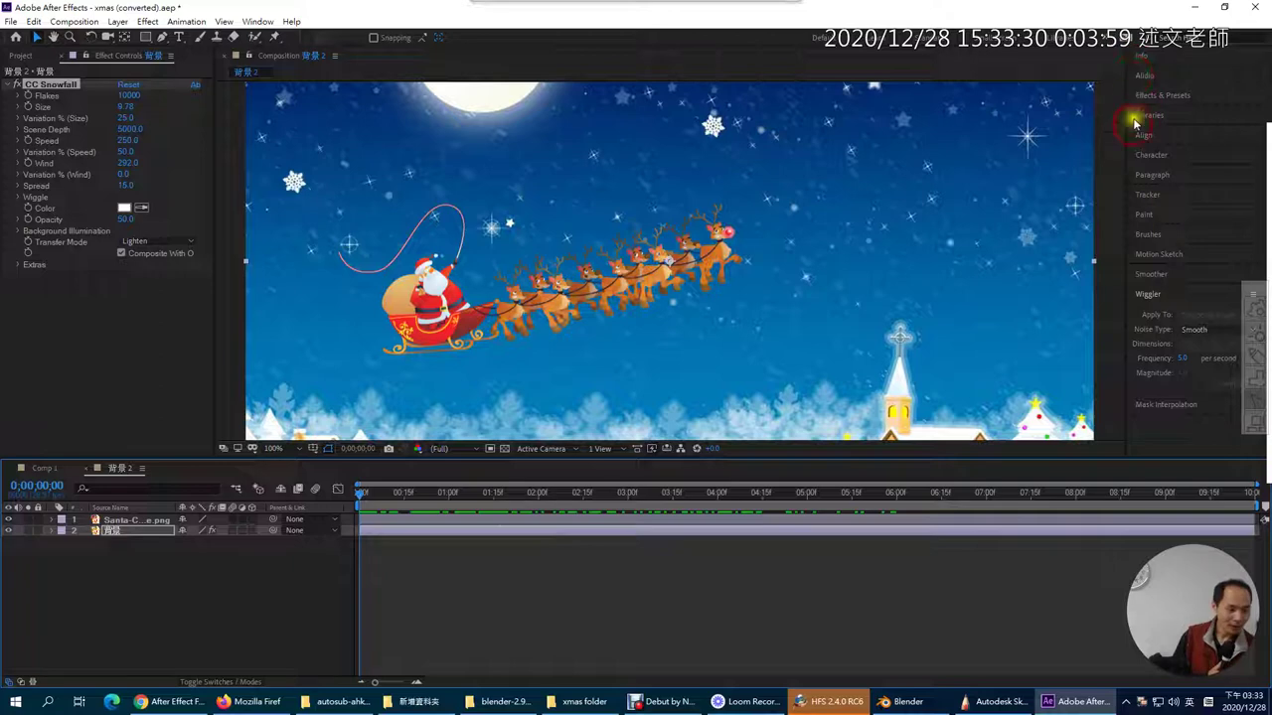
# Step: Show the Preview controls, play the snow animation, and set the CC Snowfall Speed to 137.0 during playback
pyautogui.click(269, 22)
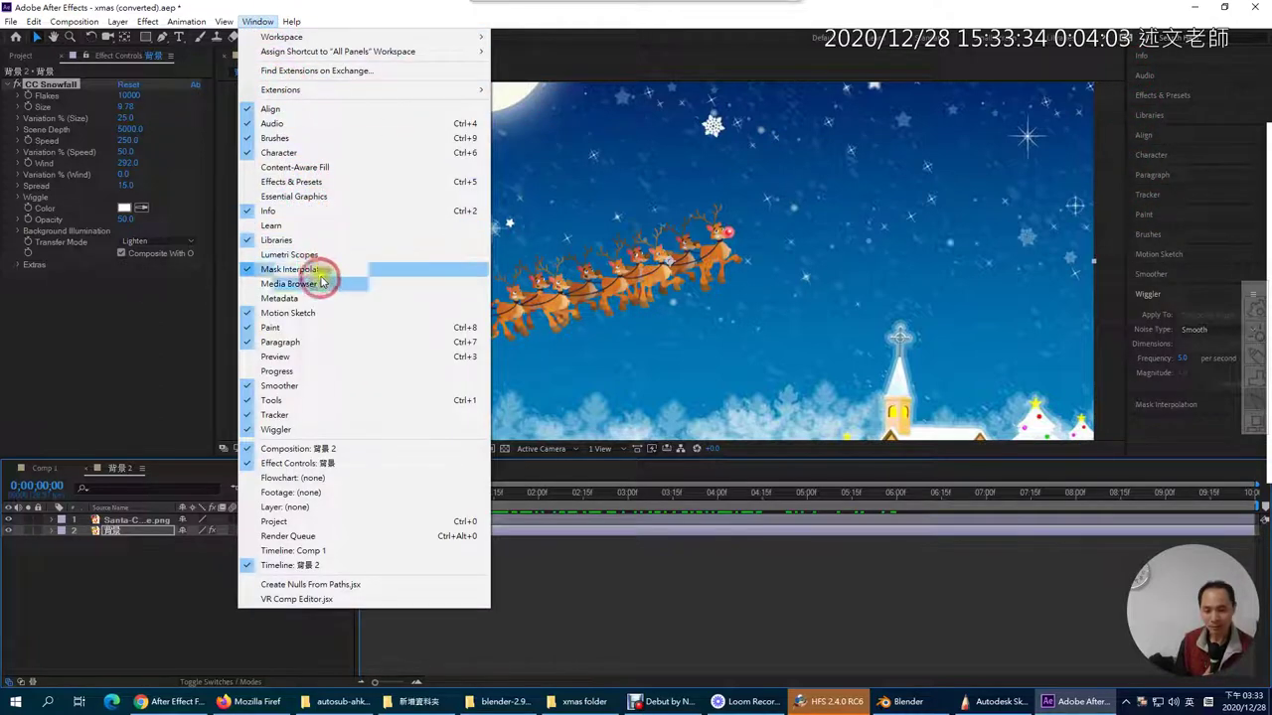
pyautogui.click(329, 356)
pyautogui.click(1193, 356)
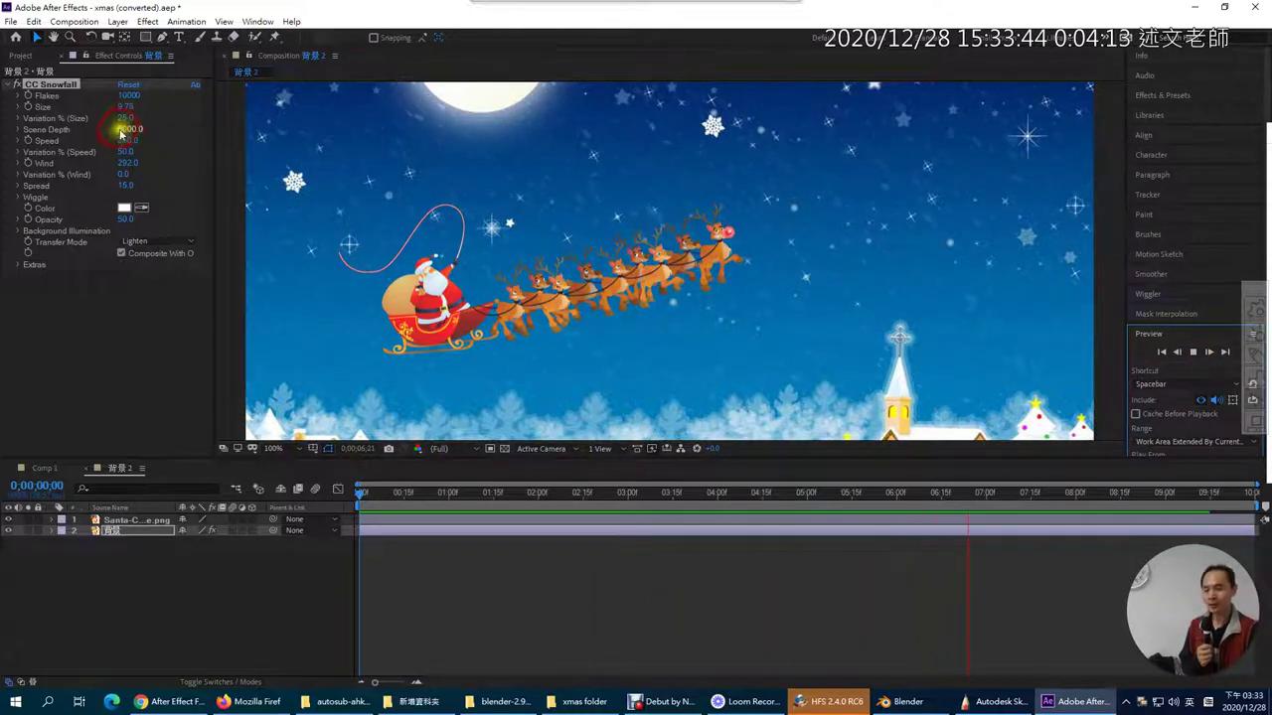
pyautogui.moveTo(117, 140); pyautogui.dragTo(58, 157)
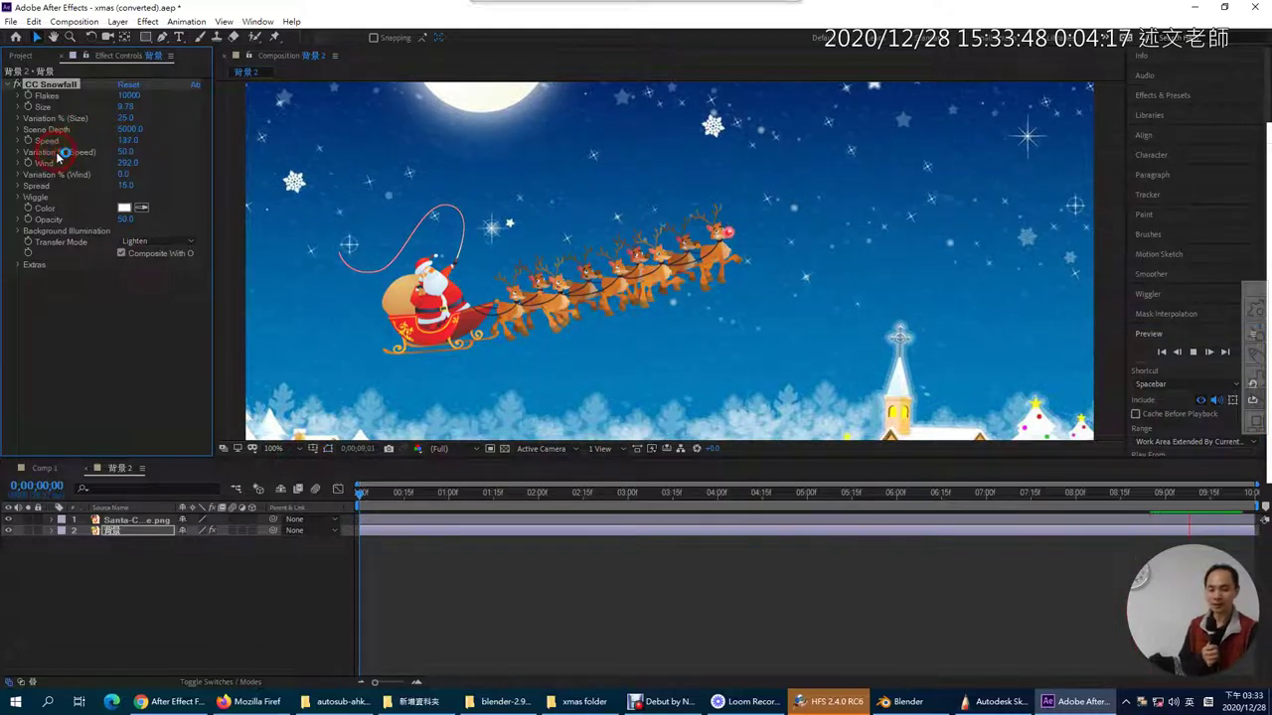